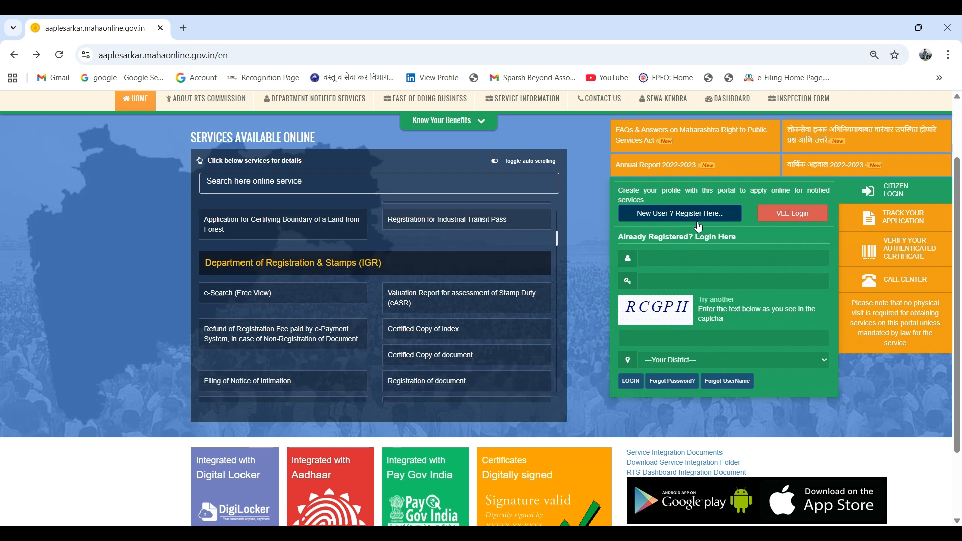
# - Follow the 'New User ? Register Here..' link in the home page login panel
pyautogui.click(694, 216)
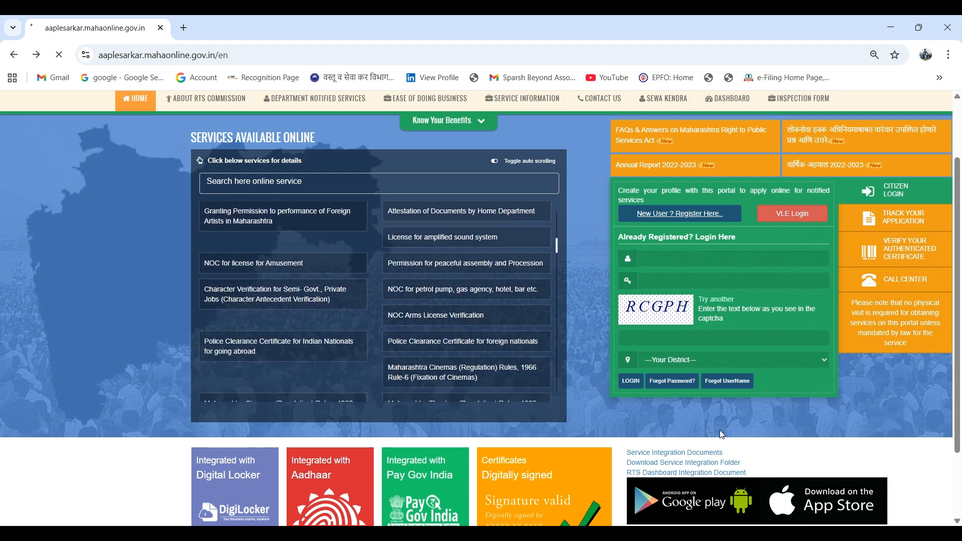
# - Open the profile creation form and choose Option 1, verification by mobile OTP
pyautogui.click(680, 214)
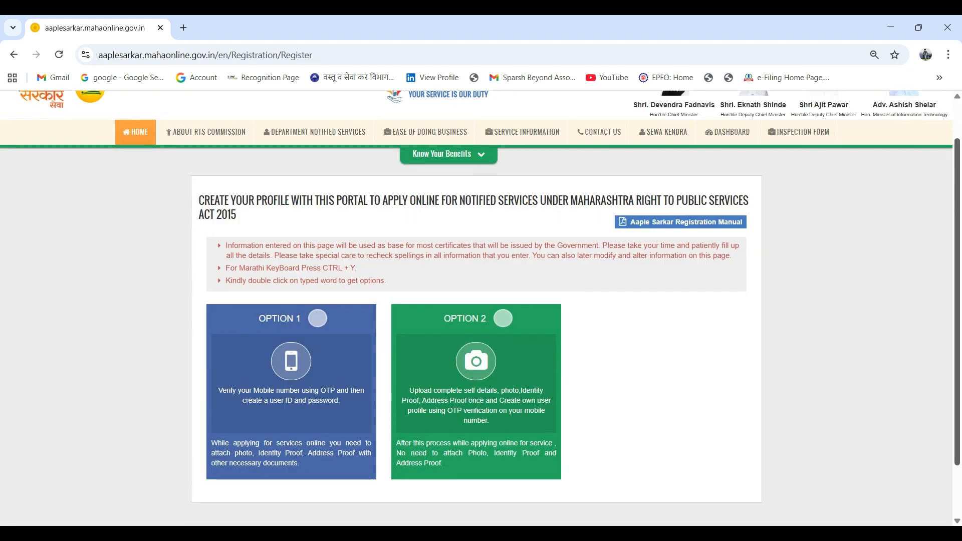
pyautogui.scroll(-2, 613, 326)
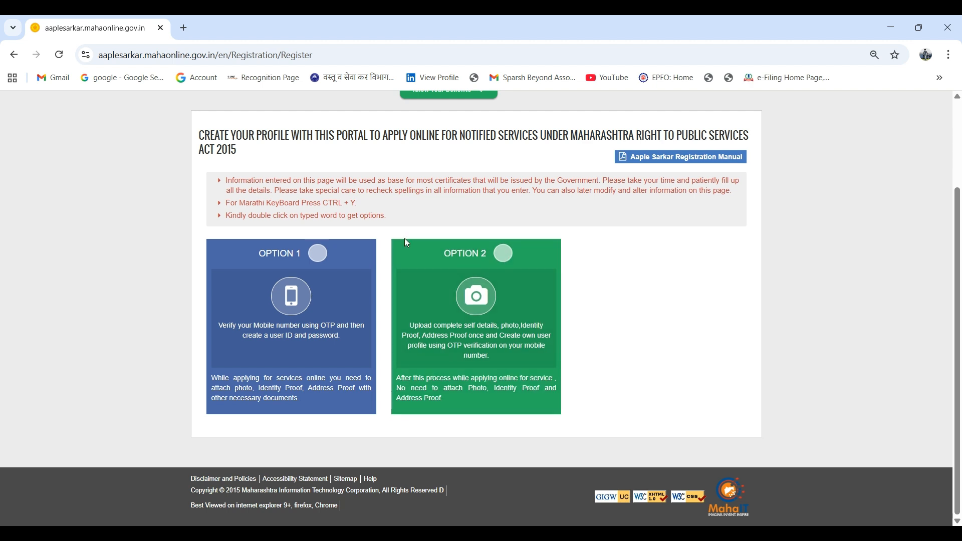
pyautogui.click(305, 250)
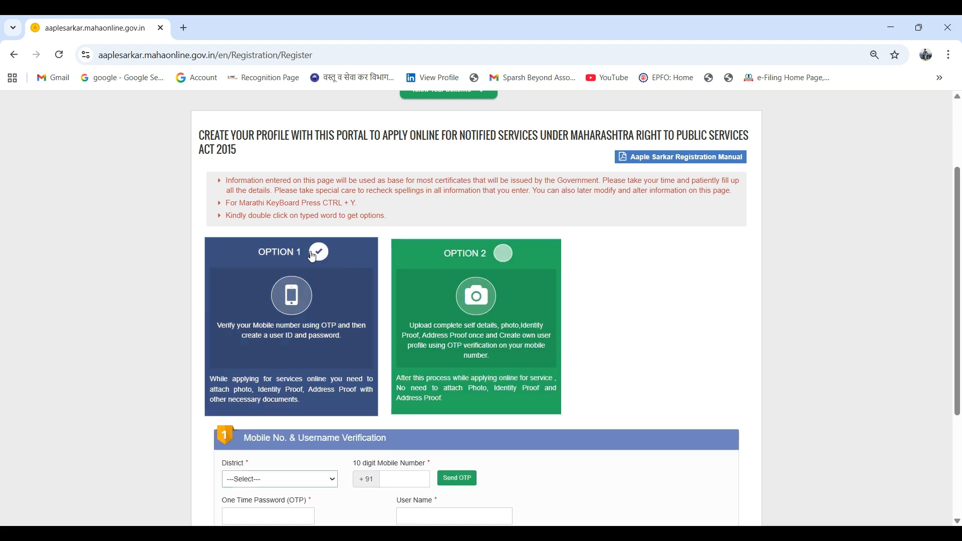
pyautogui.scroll(-4, 926, 329)
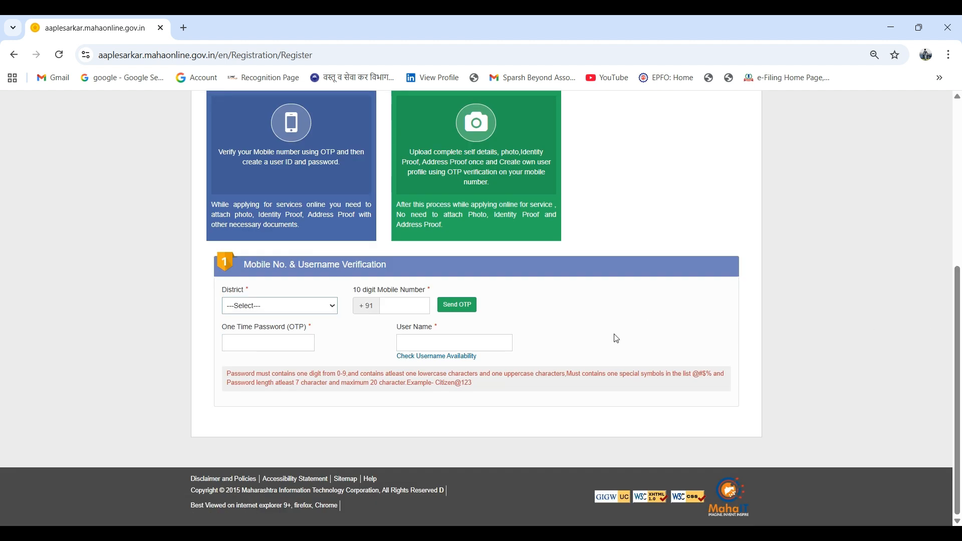
# - Set the district to Pune, enter a user name and check its availability
pyautogui.click(458, 337)
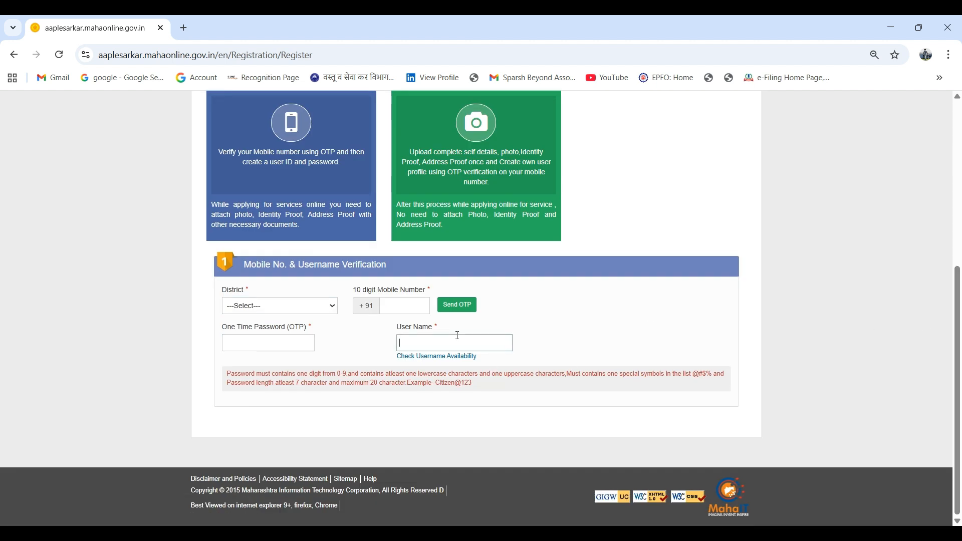
pyautogui.click(257, 301)
pyautogui.press('p')
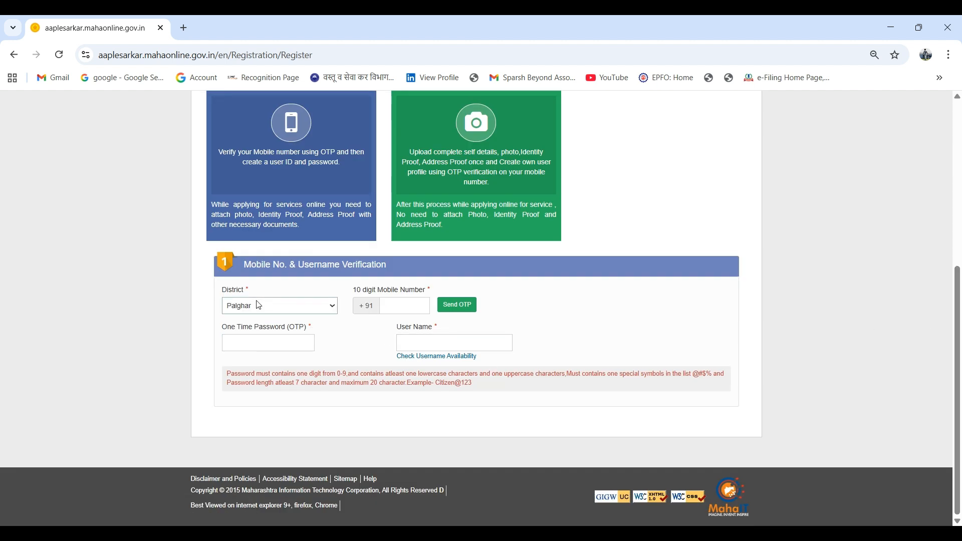
pyautogui.press('p')
pyautogui.press('p')
pyautogui.click(444, 348)
pyautogui.write('Shubh')
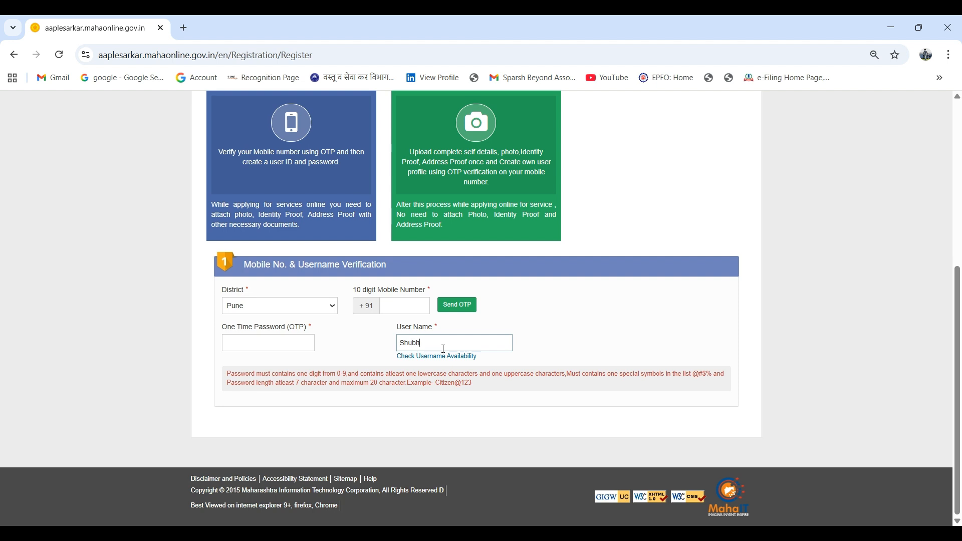
pyautogui.write('p987')
pyautogui.click(446, 360)
# - Dismiss the alert confirming the user name is available
pyautogui.doubleClick(282, 294)
pyautogui.tripleClick(282, 294)
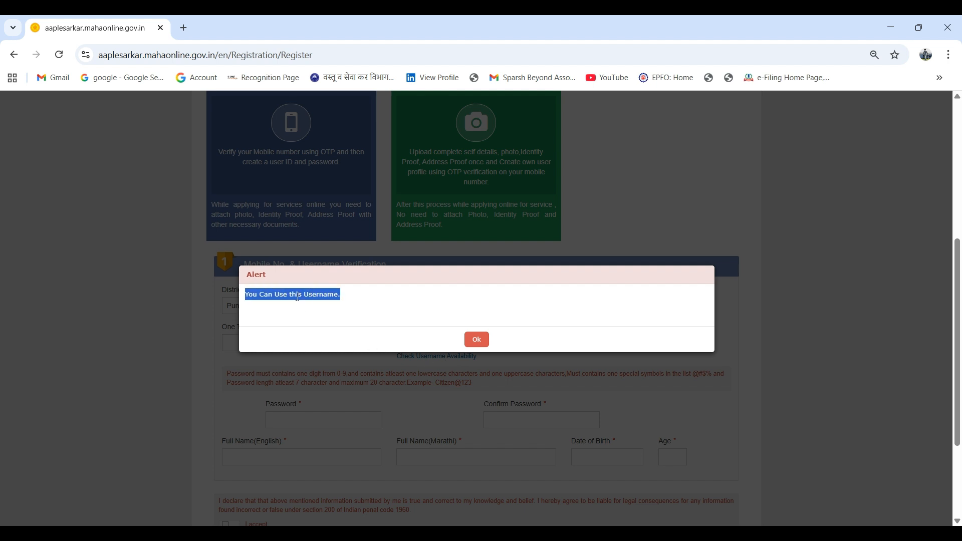
pyautogui.click(477, 340)
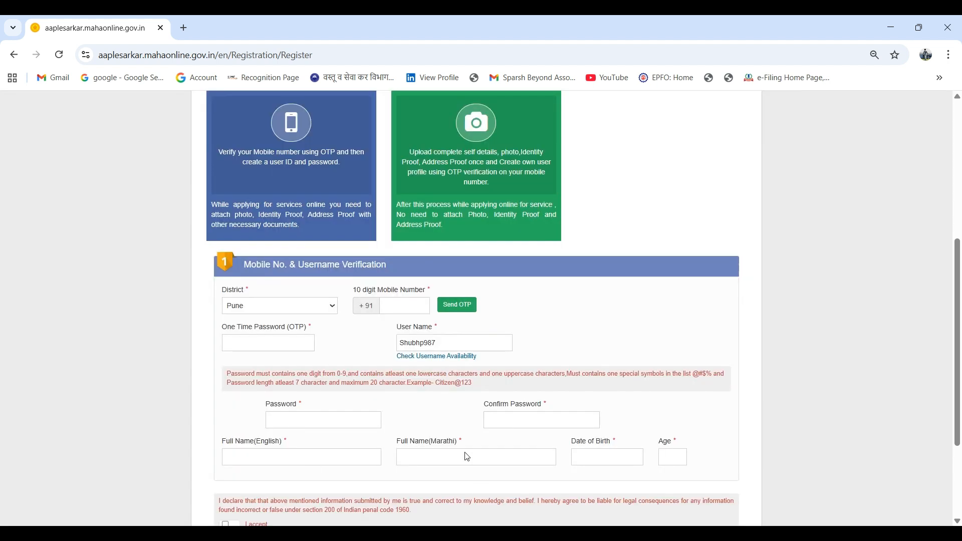
pyautogui.scroll(-3, 548, 412)
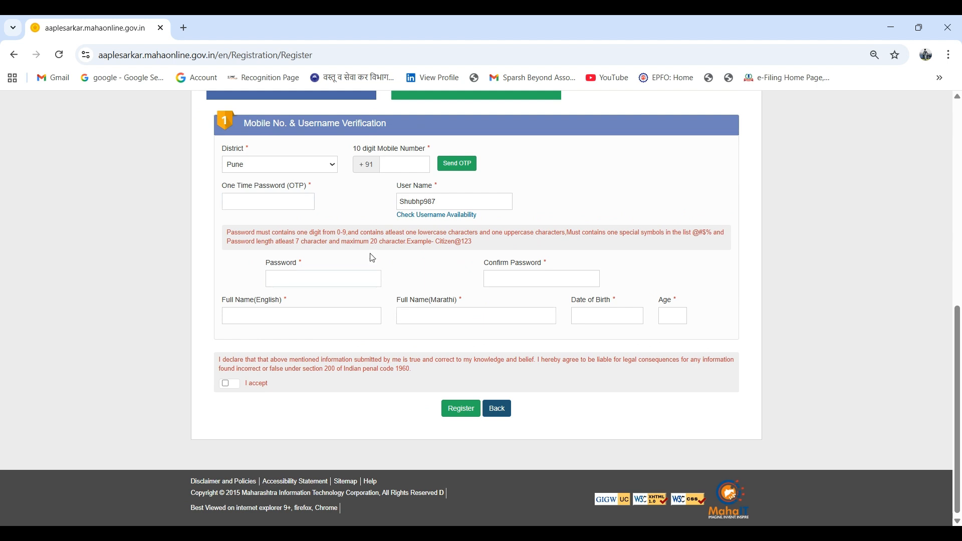
# - Enter the account password in both password fields and tick 'I accept' on the declaration
pyautogui.click(372, 280)
pyautogui.write('•••••••••')
pyautogui.click(554, 279)
pyautogui.write('•••••••••••')
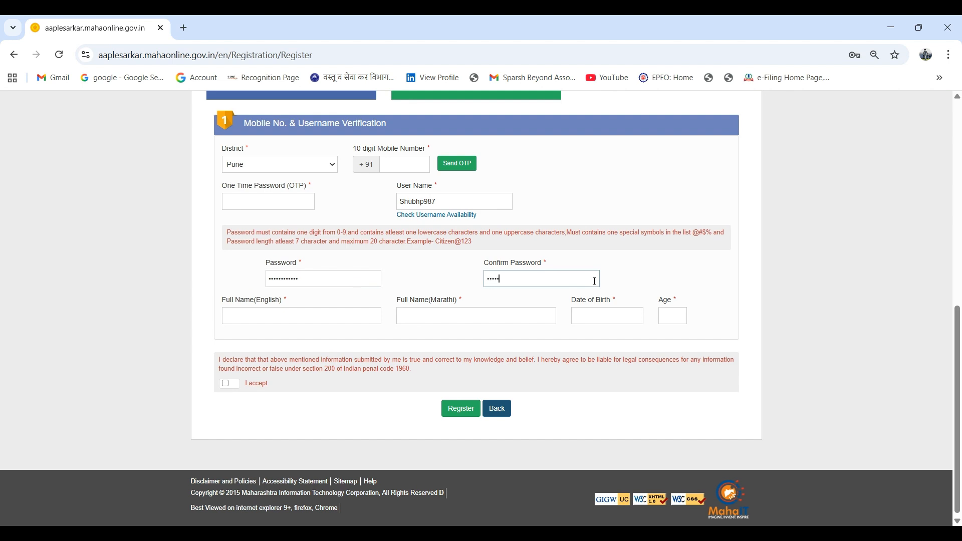
pyautogui.write('•')
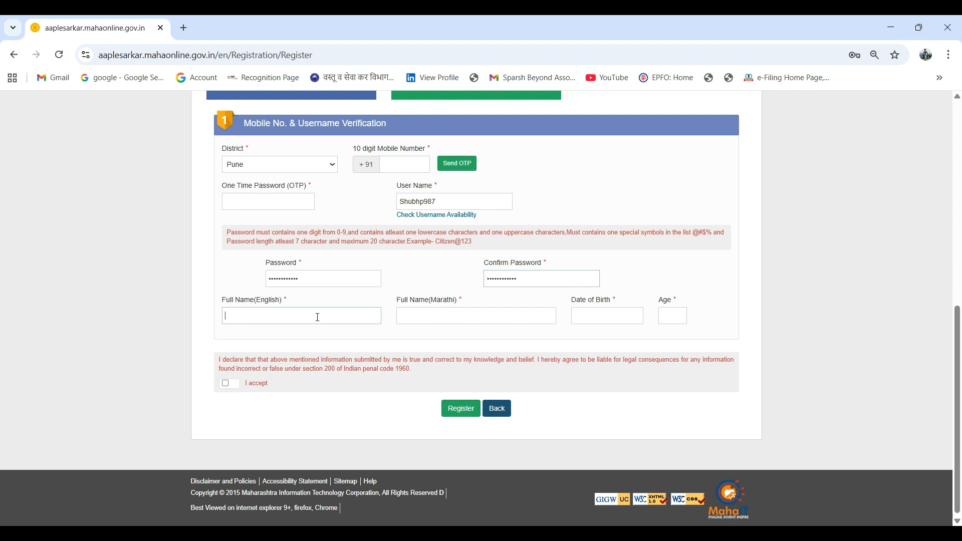
pyautogui.click(225, 383)
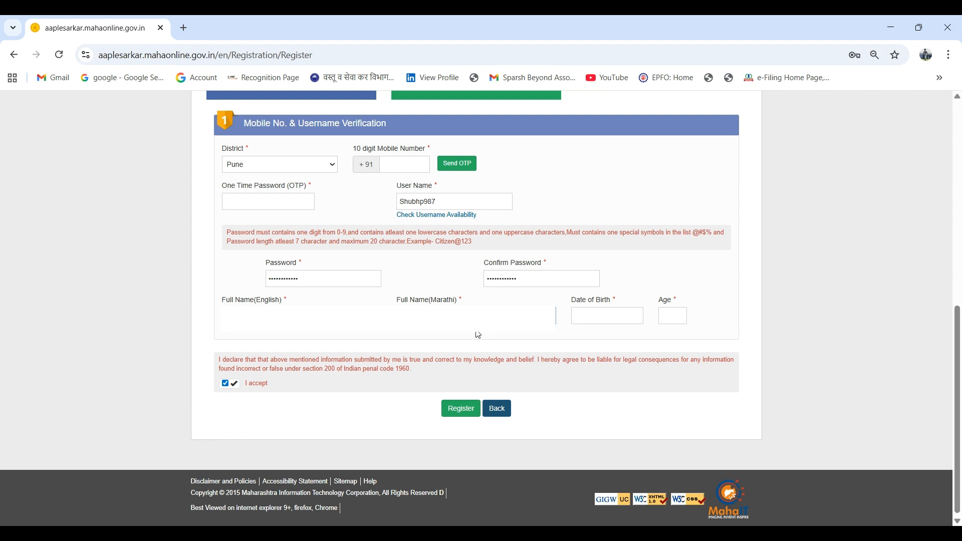
pyautogui.click(590, 314)
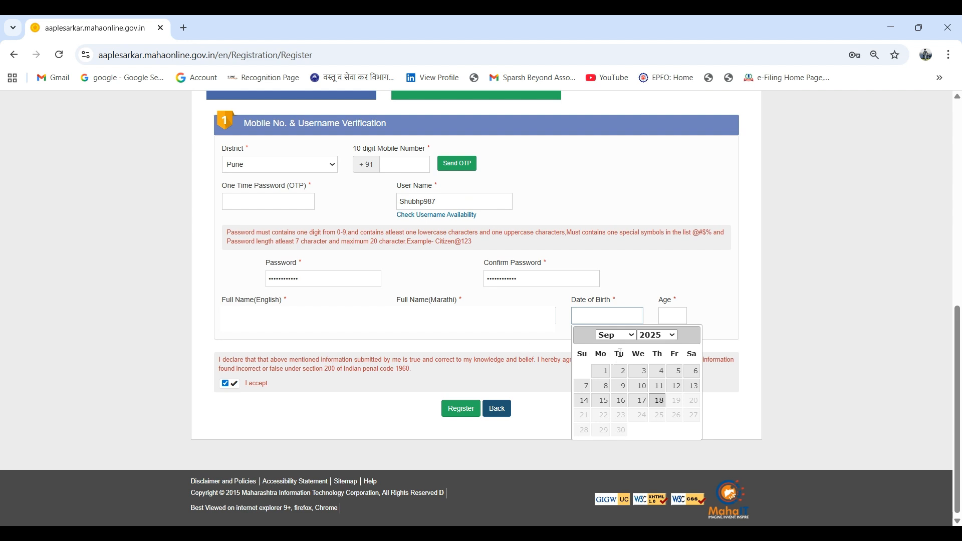
pyautogui.click(659, 339)
pyautogui.click(642, 138)
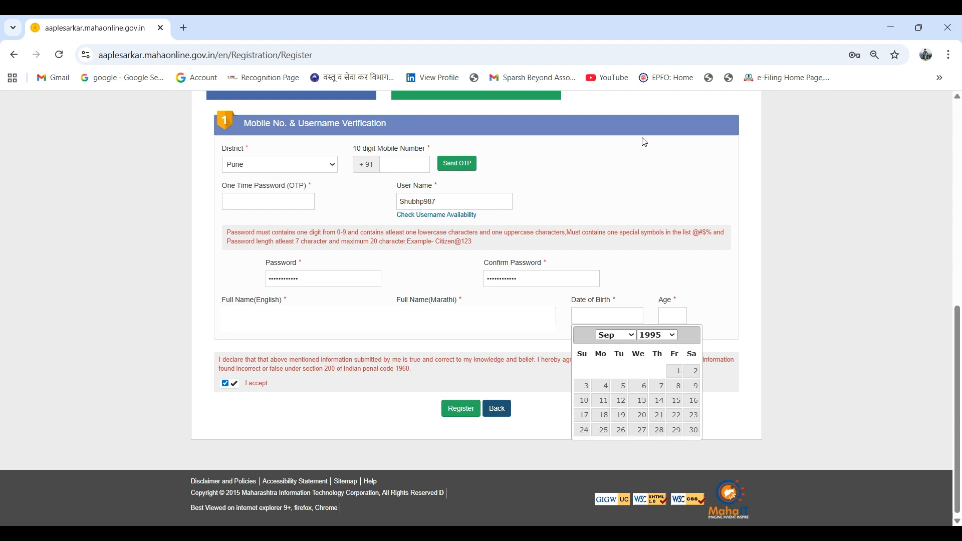
pyautogui.click(632, 337)
pyautogui.press('Up')
pyautogui.press('Up')
pyautogui.press('Up')
pyautogui.press('Up')
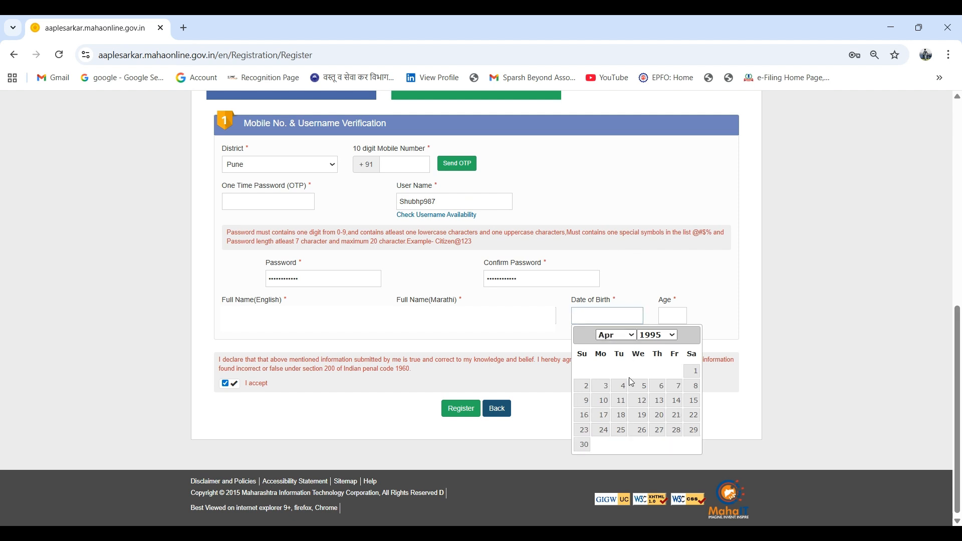
pyautogui.click(603, 415)
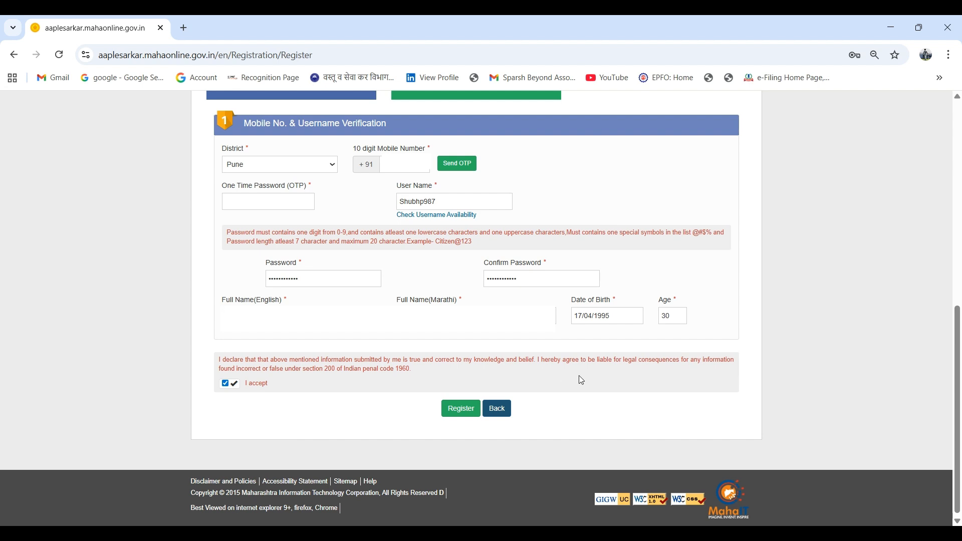
pyautogui.click(405, 164)
# - Request a one-time password for the mobile number, resending it once
pyautogui.click(457, 163)
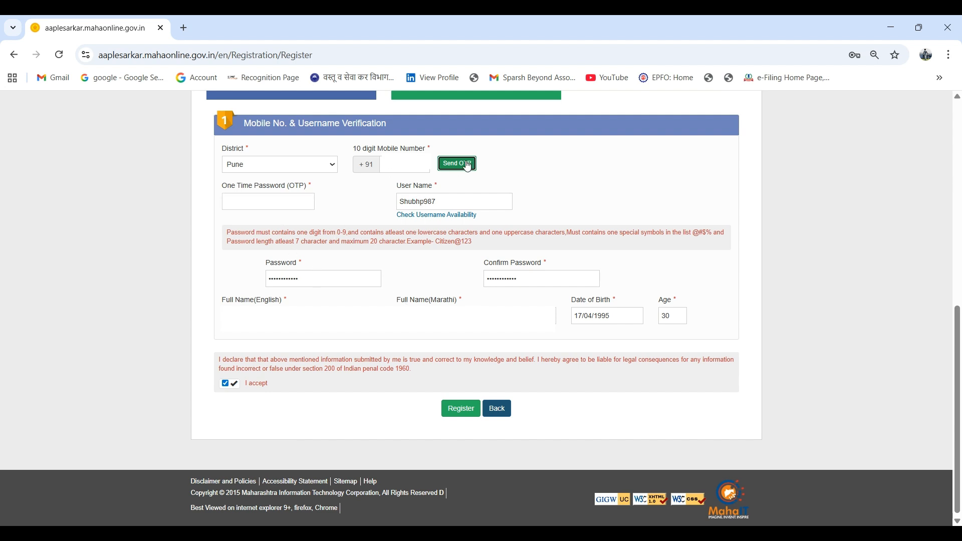
pyautogui.click(506, 370)
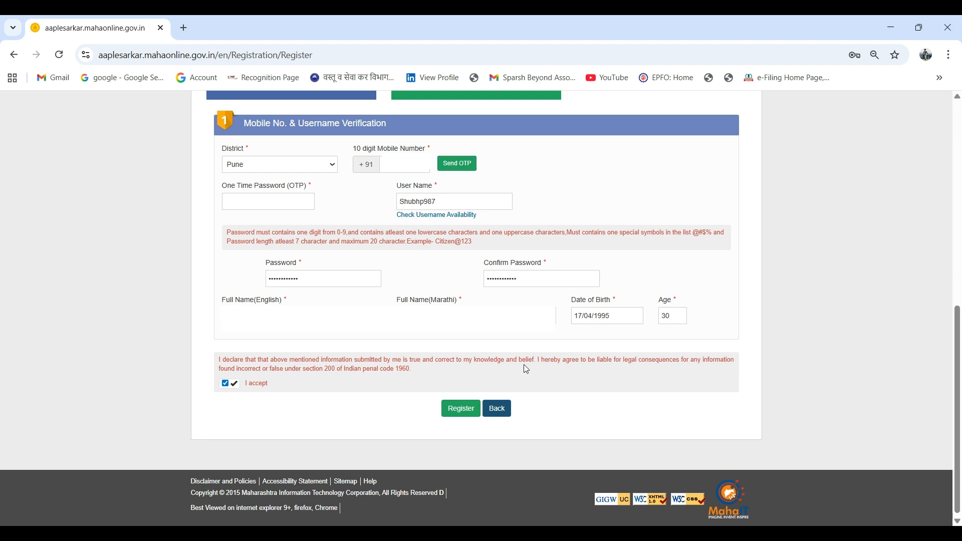
pyautogui.click(452, 168)
pyautogui.click(452, 167)
# - Enter the received one-time password on the registration form
pyautogui.click(282, 197)
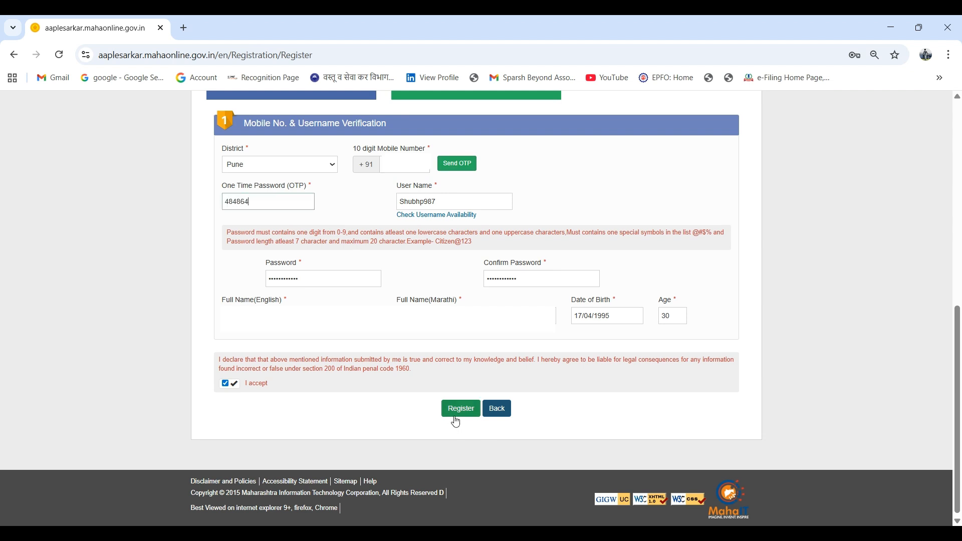
pyautogui.moveTo(957, 408); pyautogui.dragTo(957, 407)
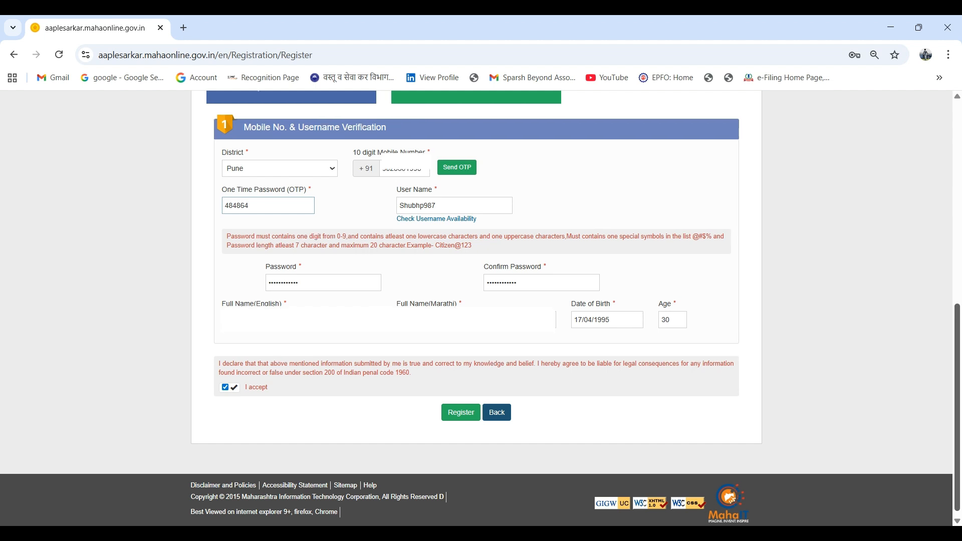
pyautogui.scroll(8, 870, 301)
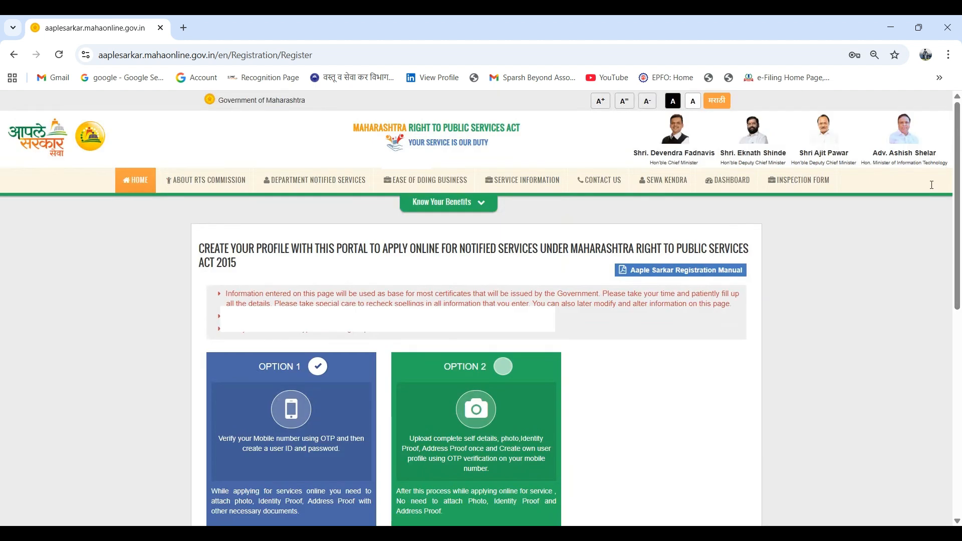
# - Return to the home page and log in to the existing citizen account
pyautogui.click(138, 192)
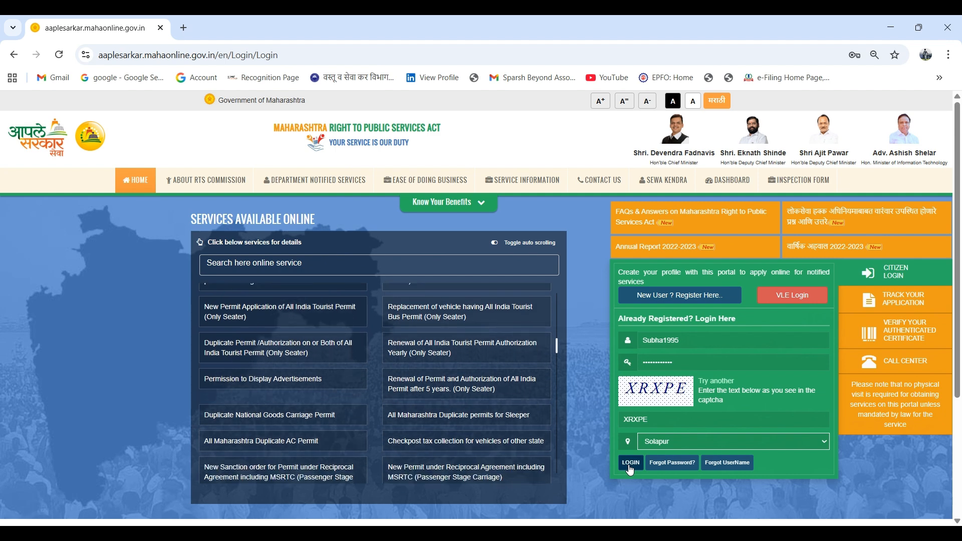
pyautogui.click(631, 464)
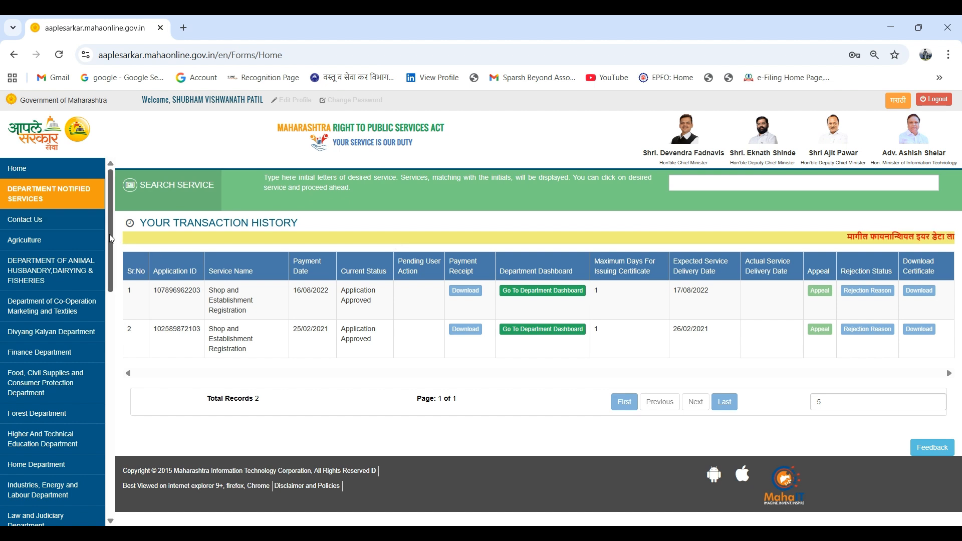
# - Under Industries, Energy and Labour, pick Labour Department and Shop and Establishment Registration, then proceed
pyautogui.scroll(-1, 114, 251)
pyautogui.scroll(-2, 113, 249)
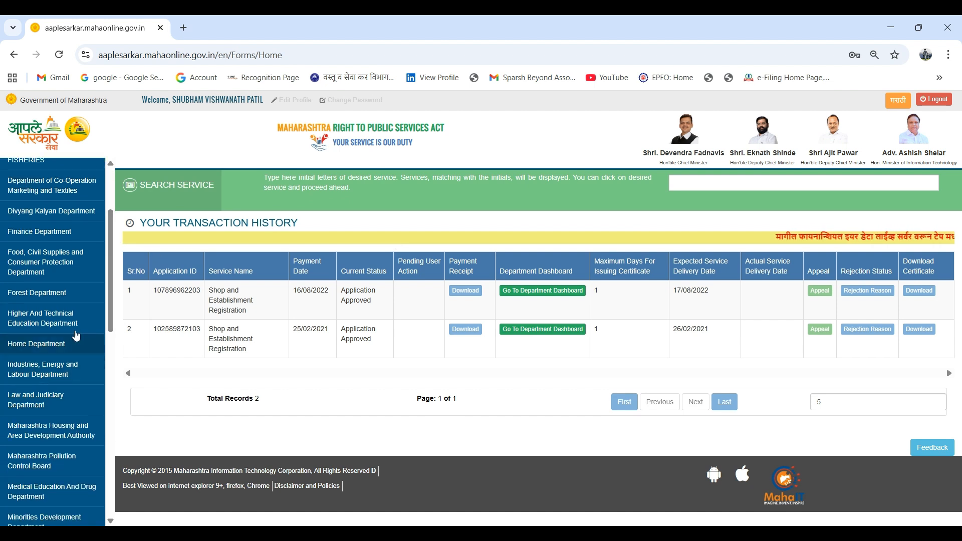
pyautogui.click(76, 374)
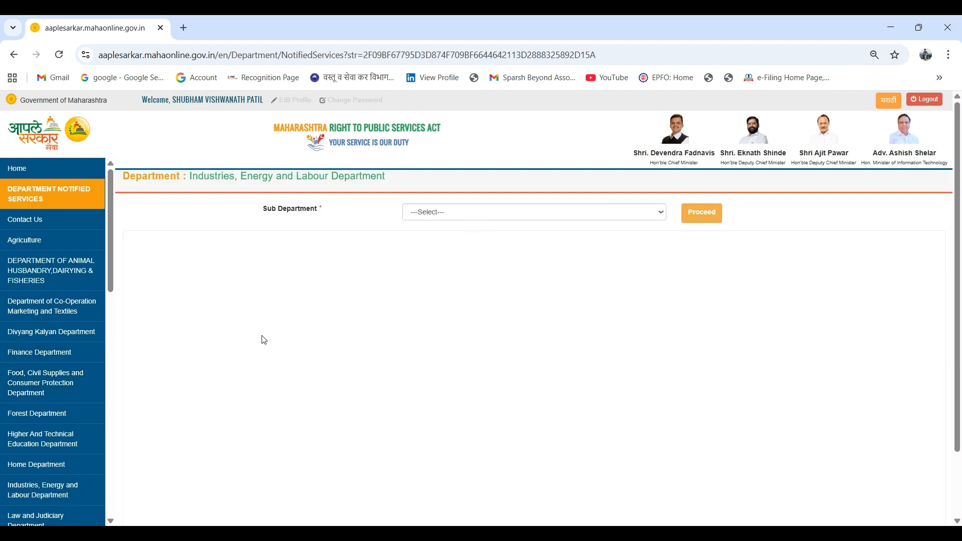
pyautogui.click(478, 215)
pyautogui.press('Down')
pyautogui.press('Down')
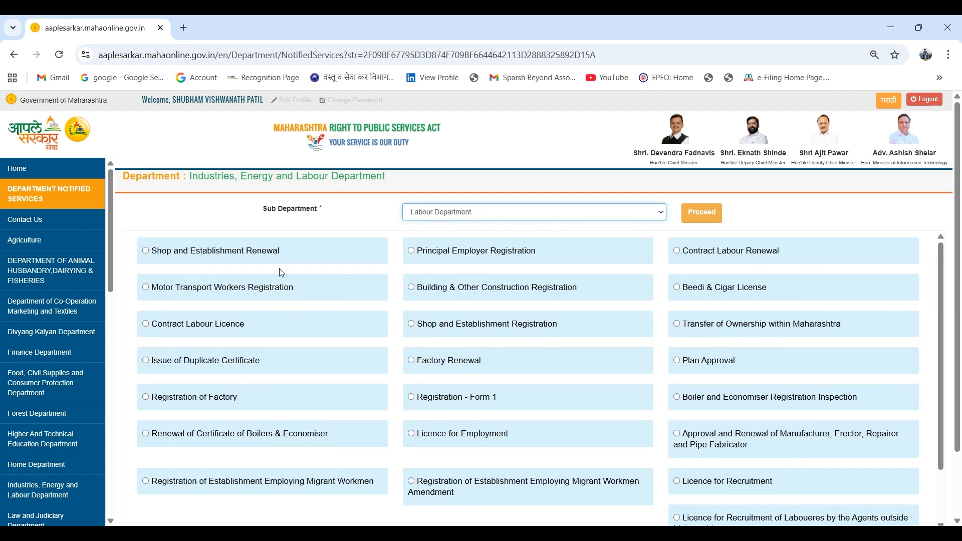
pyautogui.click(412, 324)
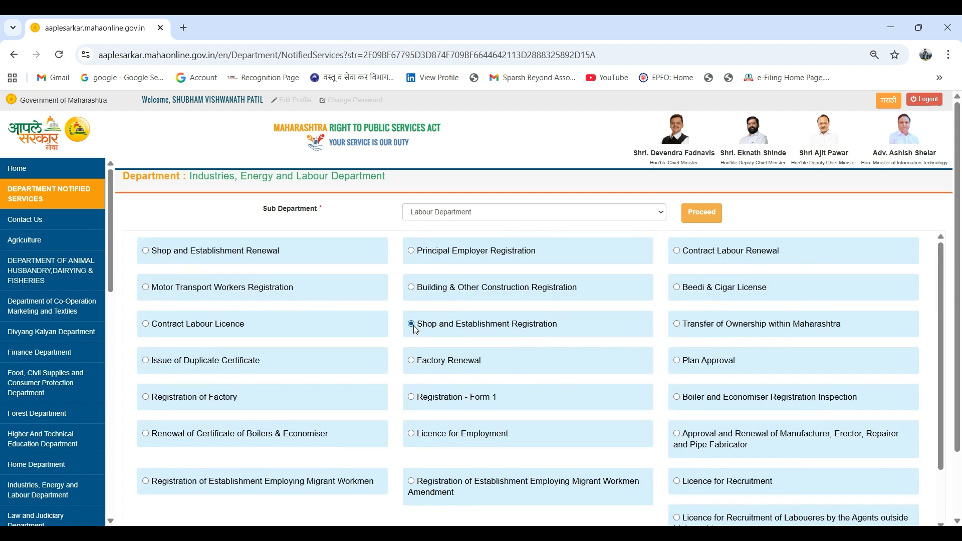
pyautogui.click(713, 215)
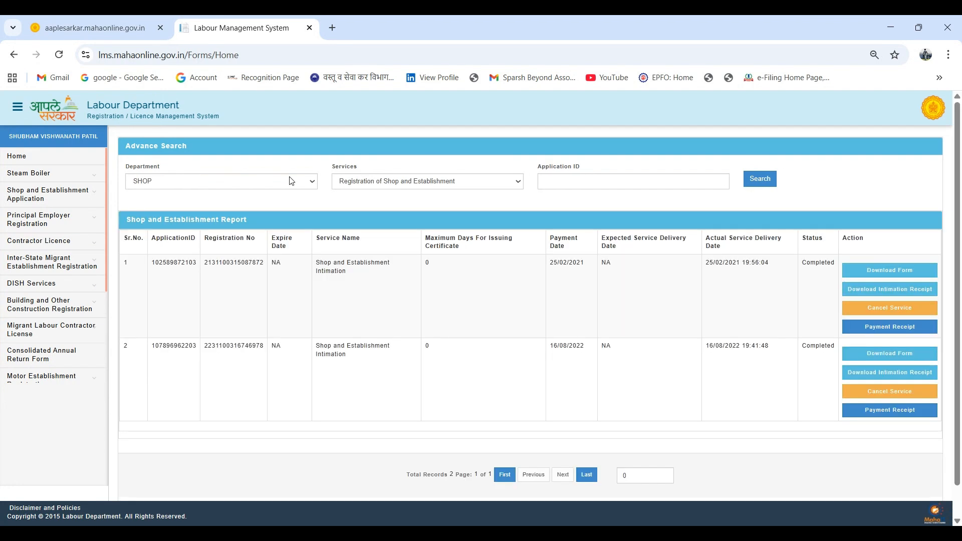
# - Expand Shop and Establishment Application in the sidebar and open the Application Form
pyautogui.click(61, 198)
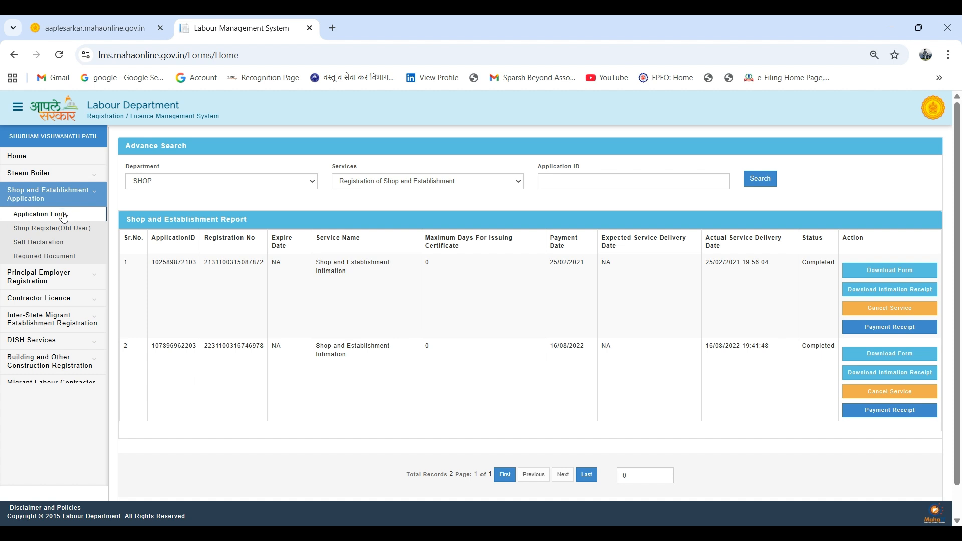
pyautogui.click(63, 215)
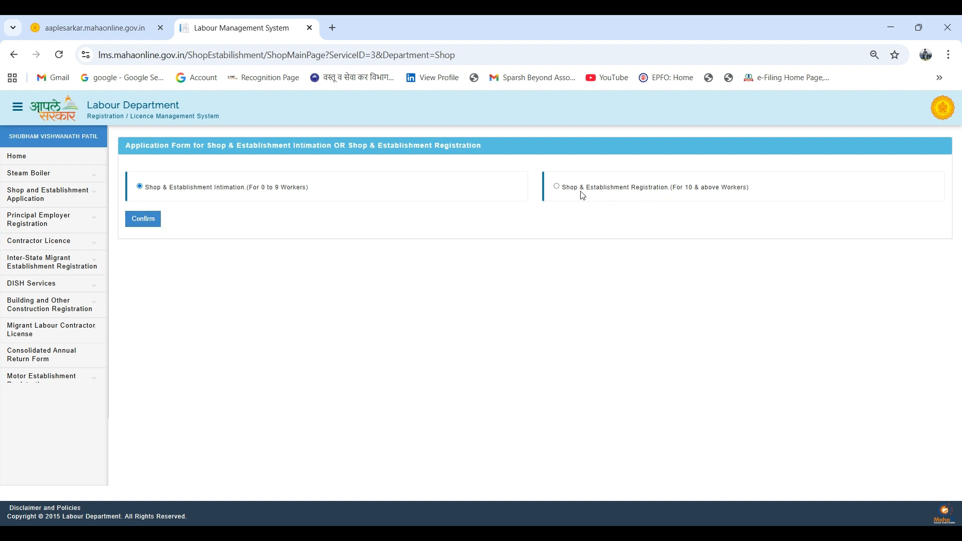
# - Load the prefilled Form F intimation, close the stray Yahoo tab, and review the prefilled fields
pyautogui.click(152, 225)
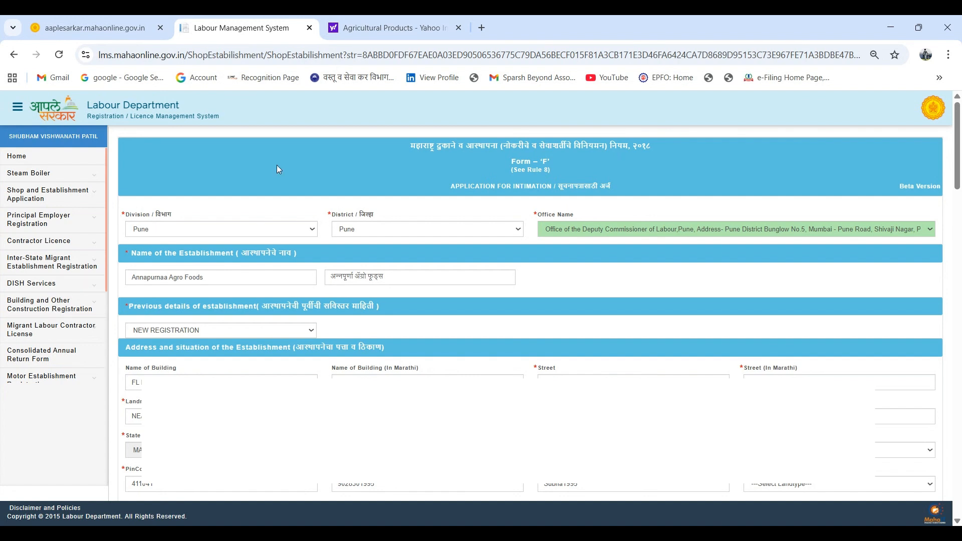
pyautogui.click(459, 28)
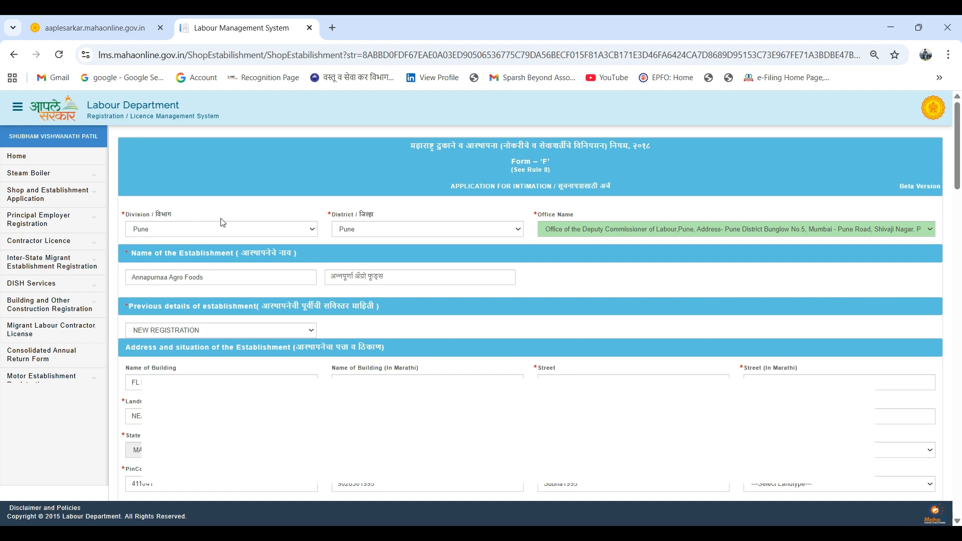
pyautogui.click(260, 226)
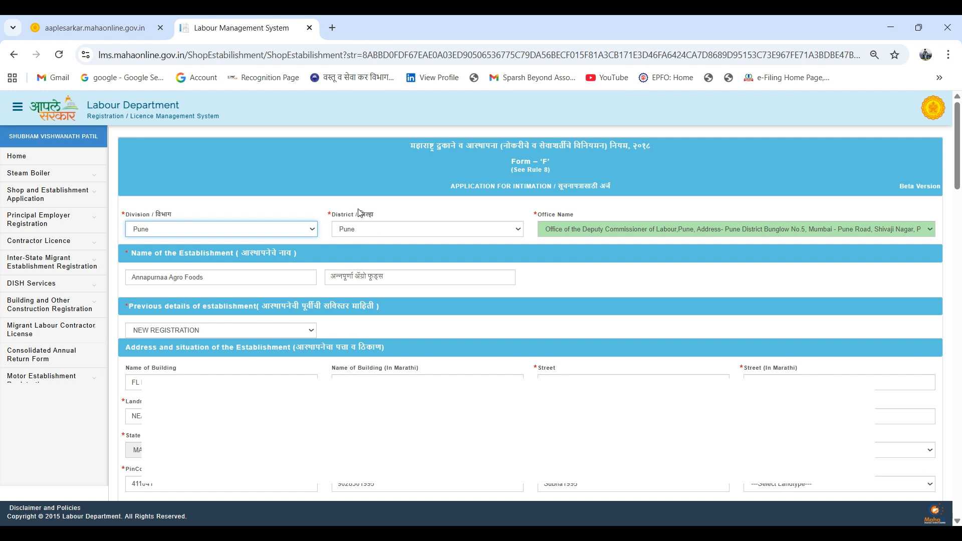
pyautogui.click(561, 233)
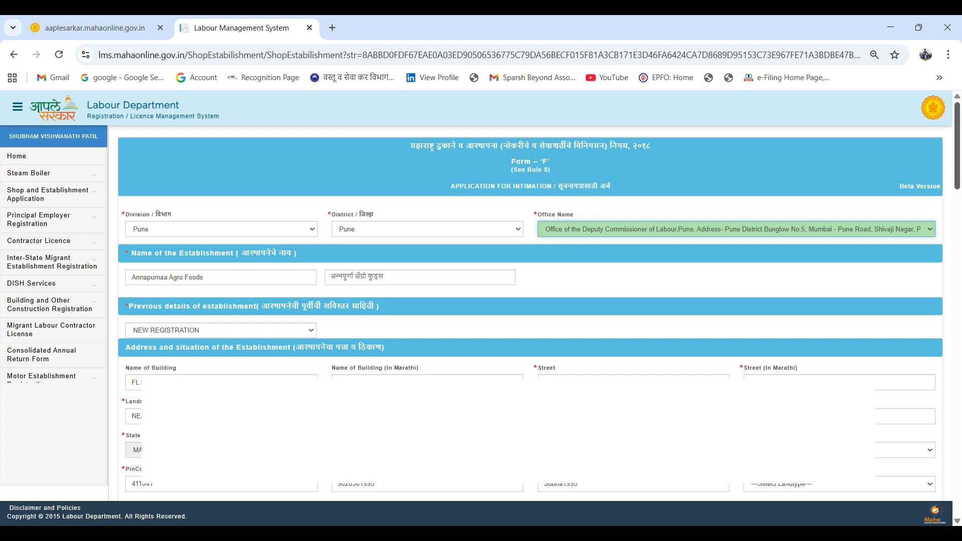
pyautogui.scroll(-2, 182, 259)
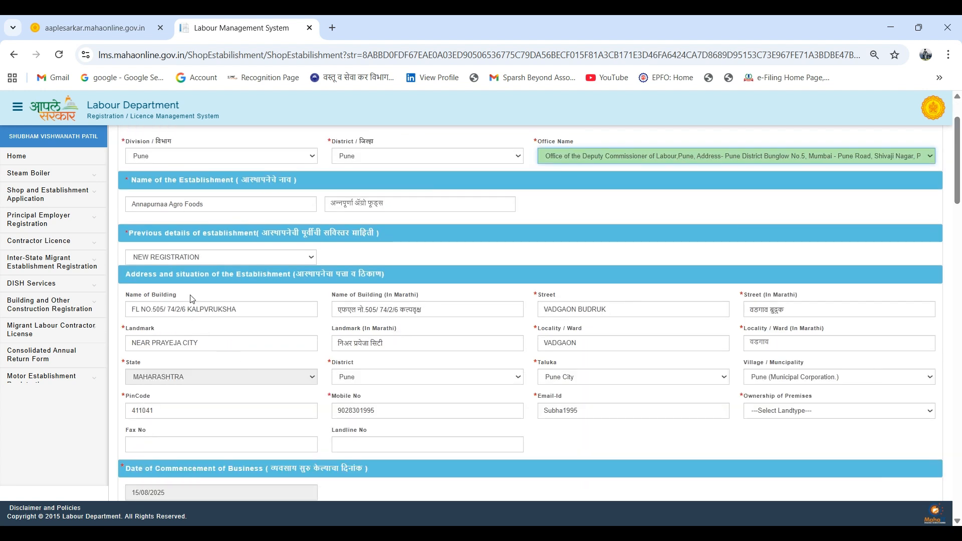
pyautogui.click(183, 259)
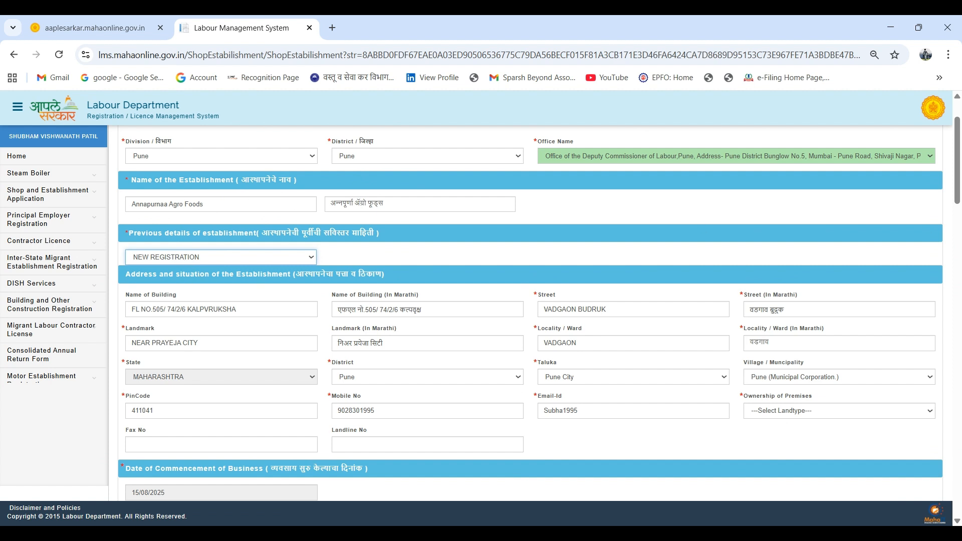
pyautogui.scroll(-2, 193, 248)
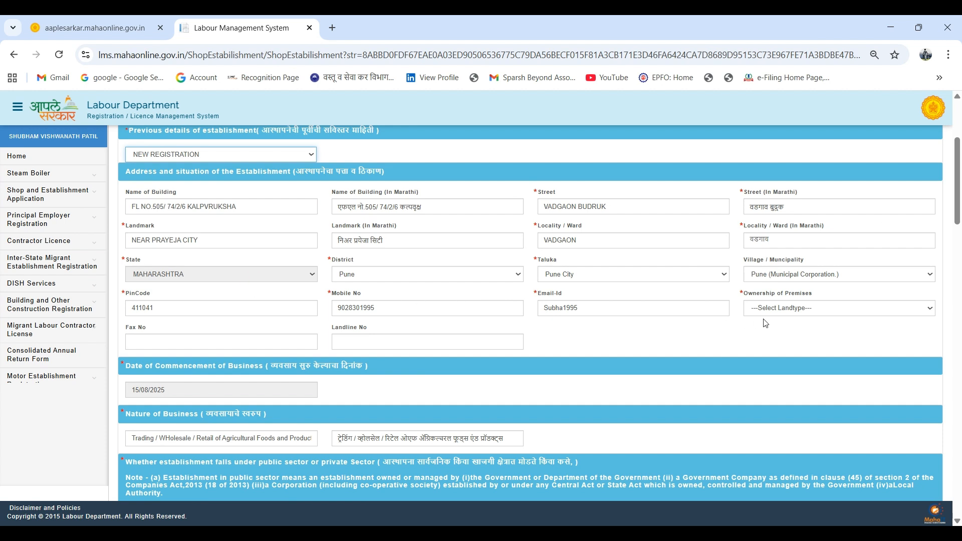
# - Set Ownership of Premises to SELF OWNED, keep commencement 15/08/2025, and delete the slash after Trading
pyautogui.click(784, 312)
pyautogui.press('Down')
pyautogui.press('Down')
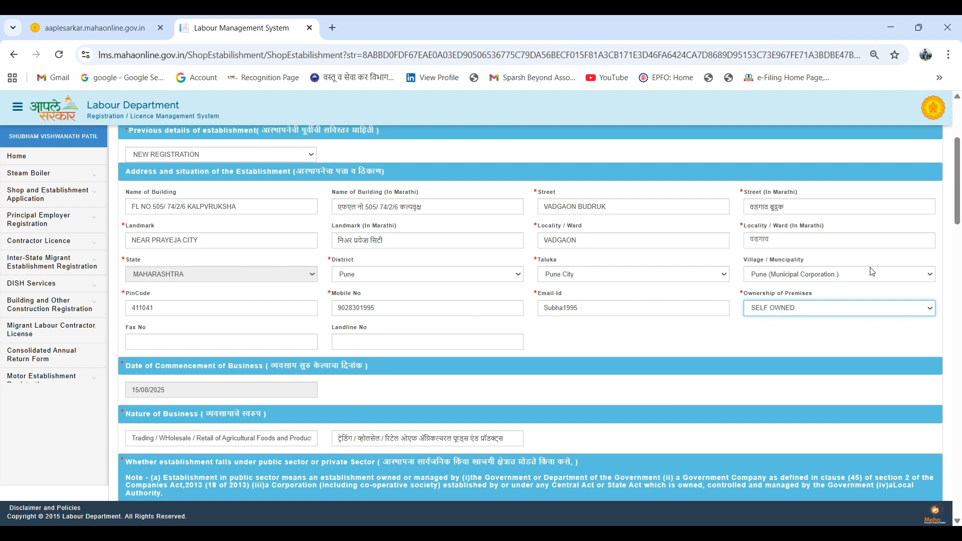
pyautogui.scroll(-2, 870, 235)
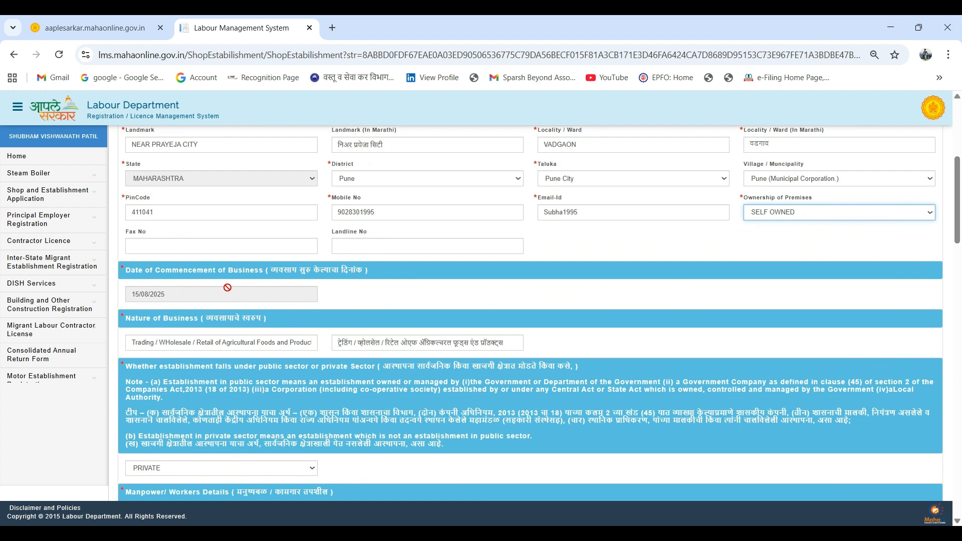
pyautogui.click(200, 290)
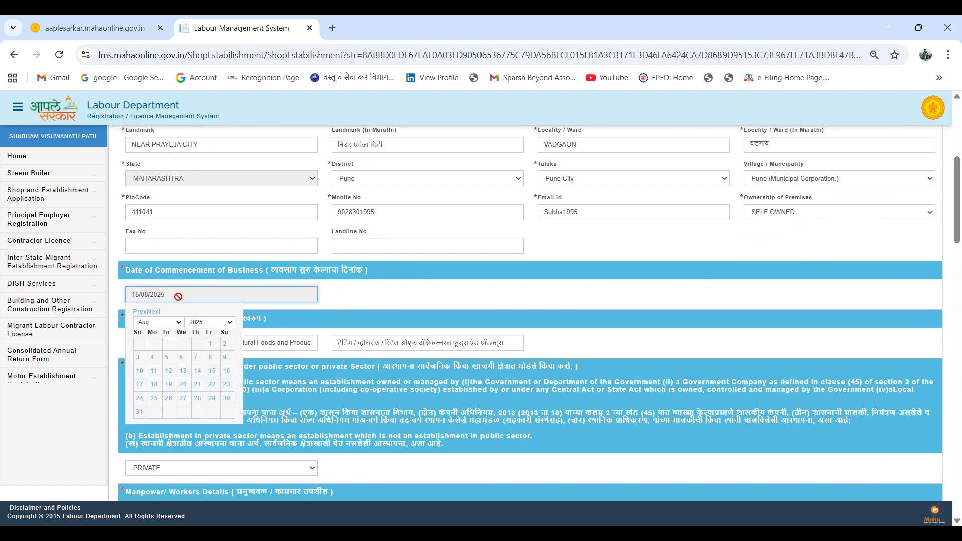
pyautogui.click(371, 316)
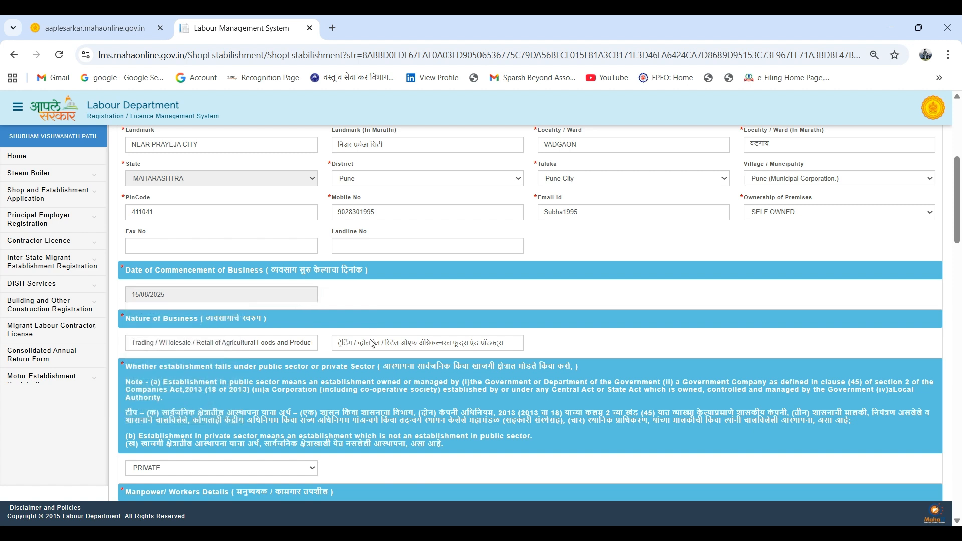
pyautogui.tripleClick(157, 319)
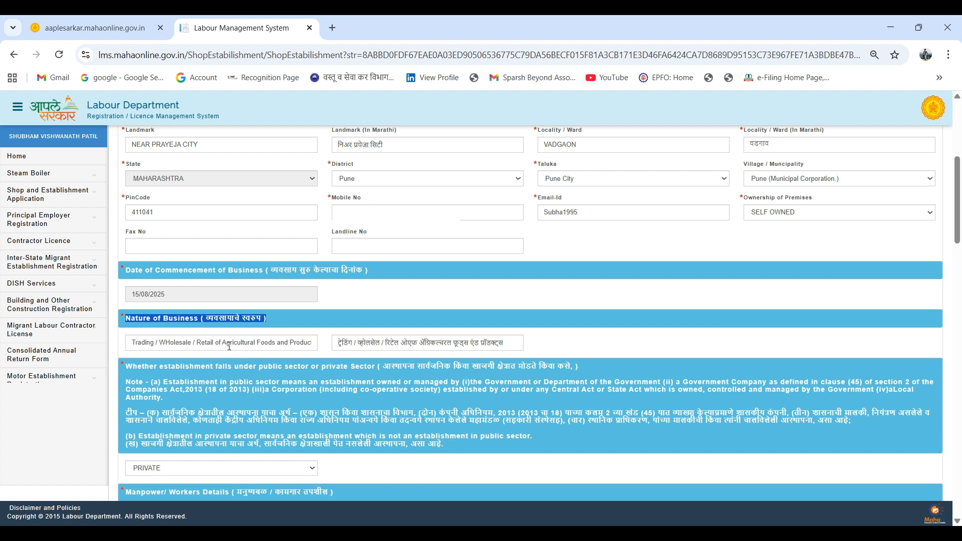
pyautogui.click(167, 341)
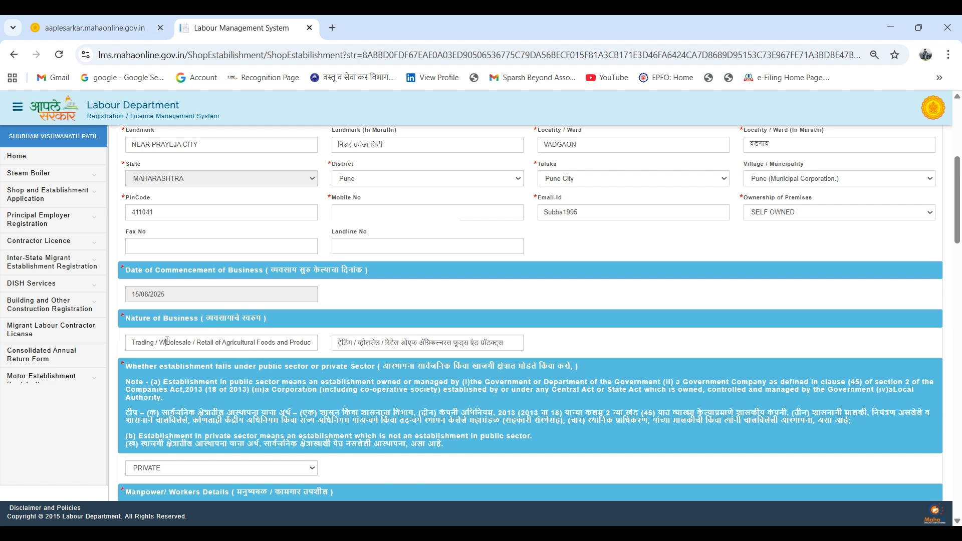
pyautogui.press('BackSpace')
pyautogui.press('BackSpace')
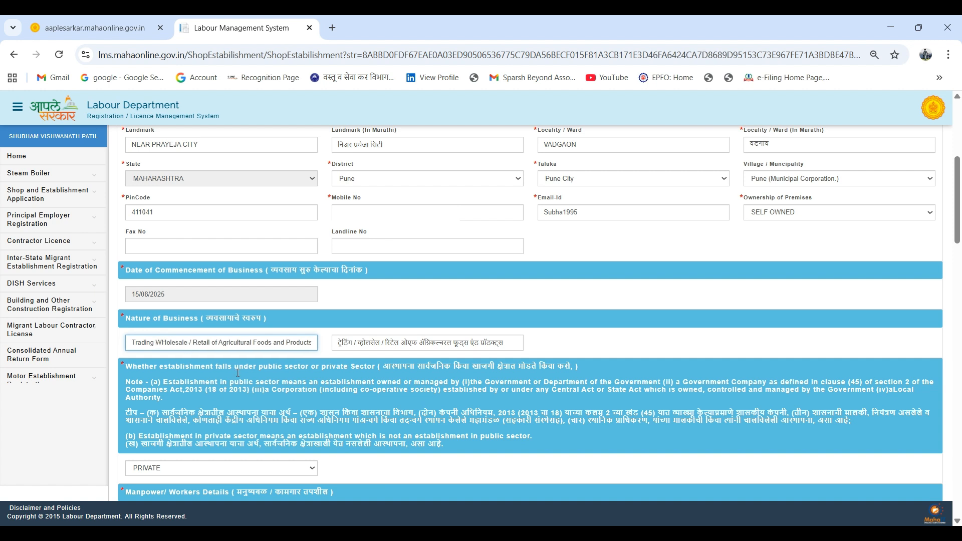
pyautogui.scroll(-4, 204, 291)
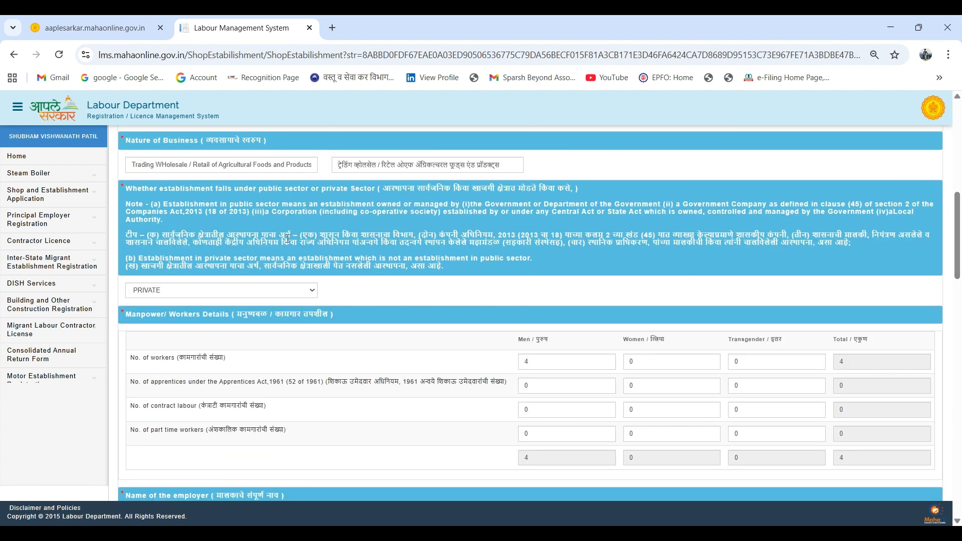
pyautogui.click(286, 298)
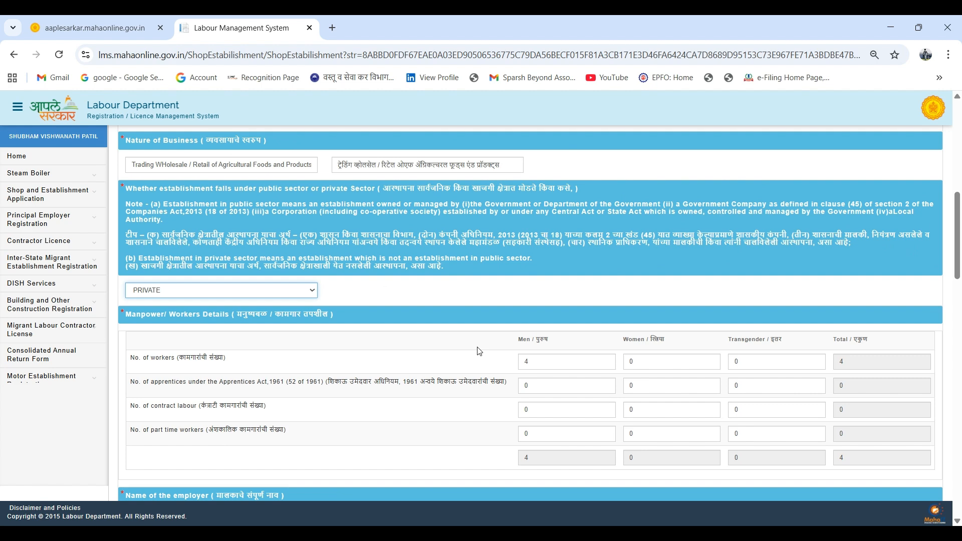
pyautogui.doubleClick(132, 313)
pyautogui.scroll(-2, 131, 314)
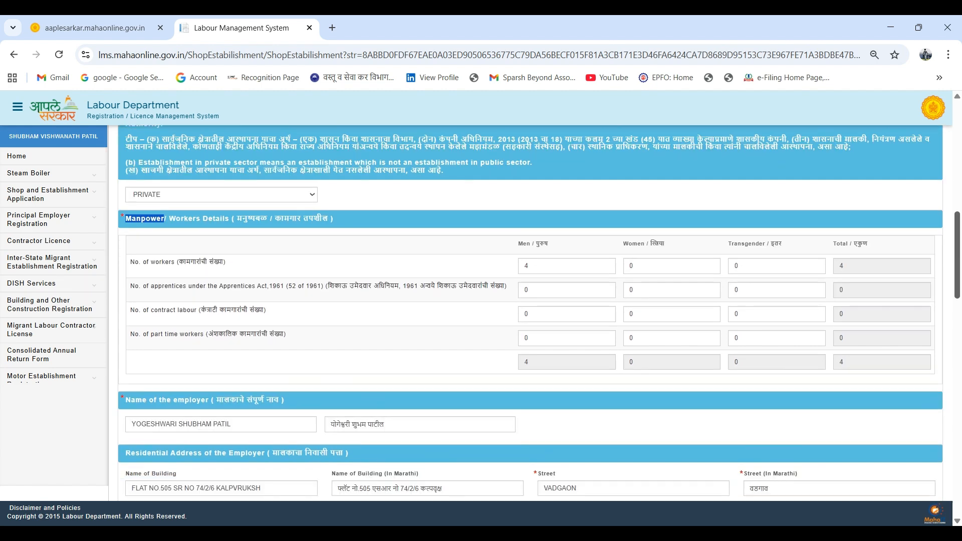
pyautogui.scroll(-1, 774, 248)
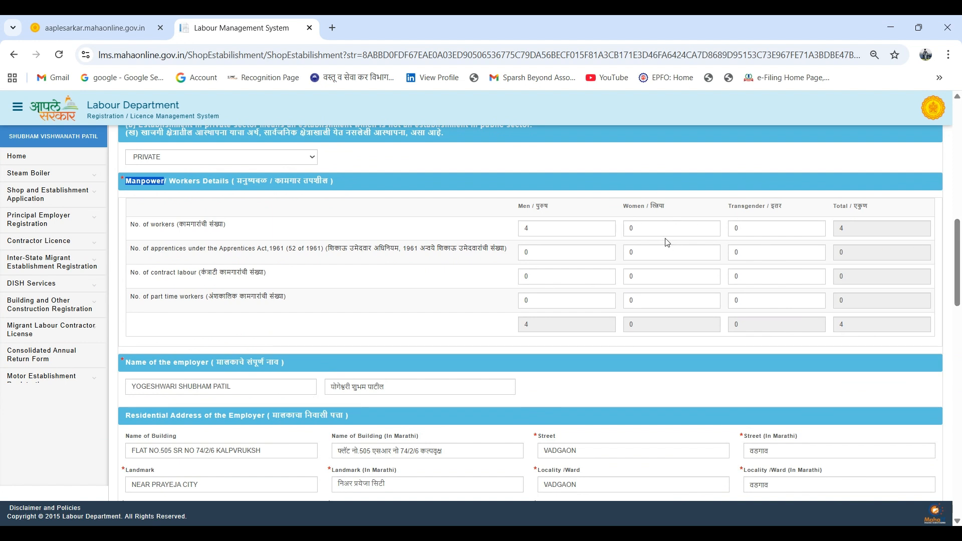
pyautogui.click(651, 228)
pyautogui.write('1')
pyautogui.click(577, 229)
pyautogui.click(598, 280)
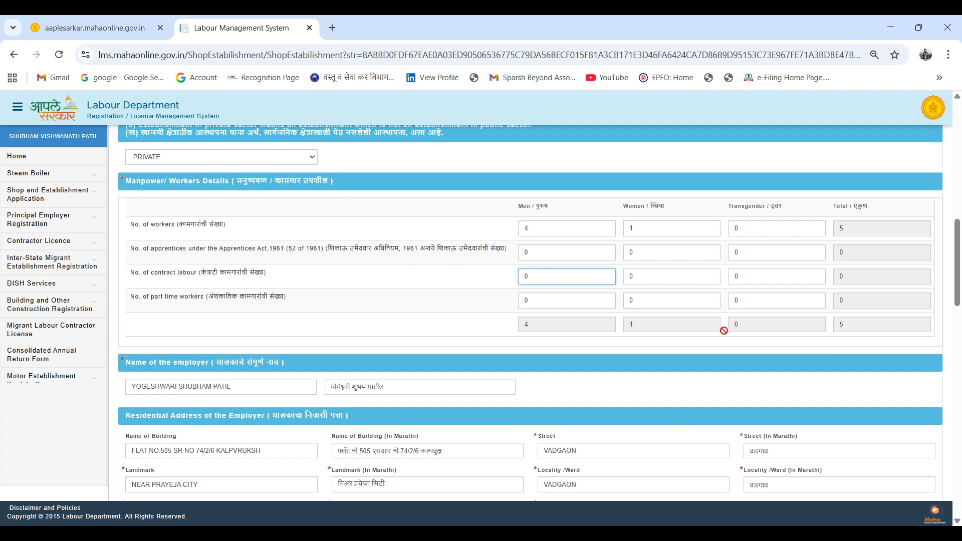
pyautogui.scroll(-2, 957, 261)
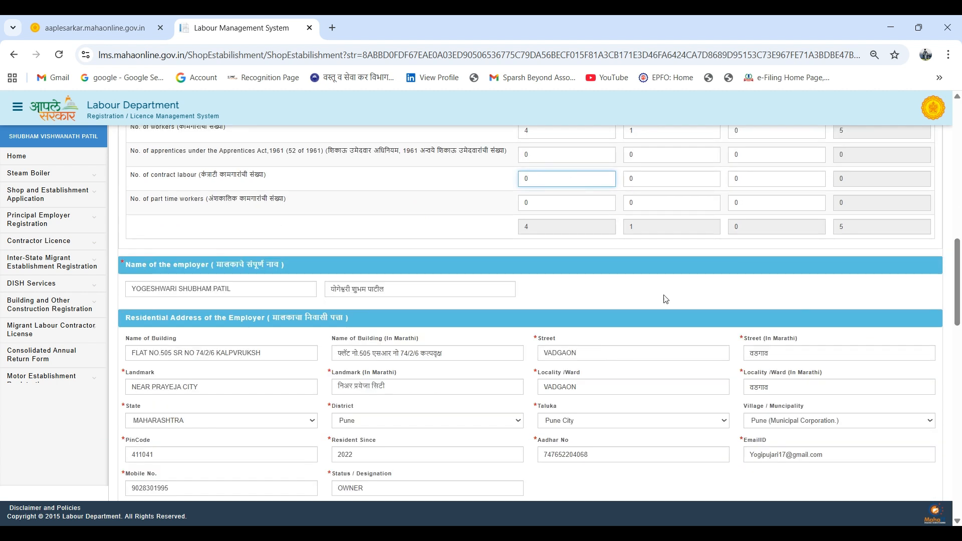
pyautogui.click(233, 264)
pyautogui.tripleClick(233, 265)
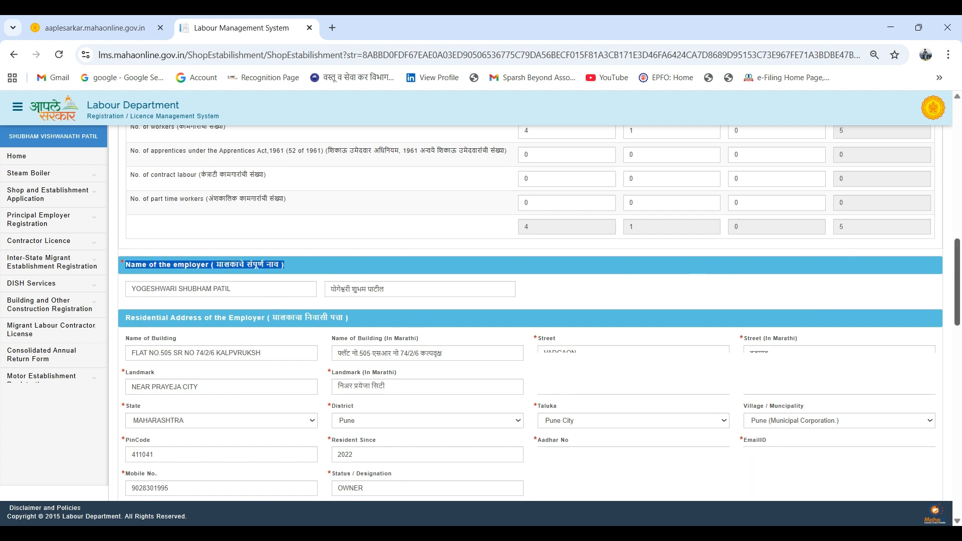
pyautogui.scroll(-2, 399, 240)
pyautogui.moveTo(124, 228); pyautogui.dragTo(355, 230)
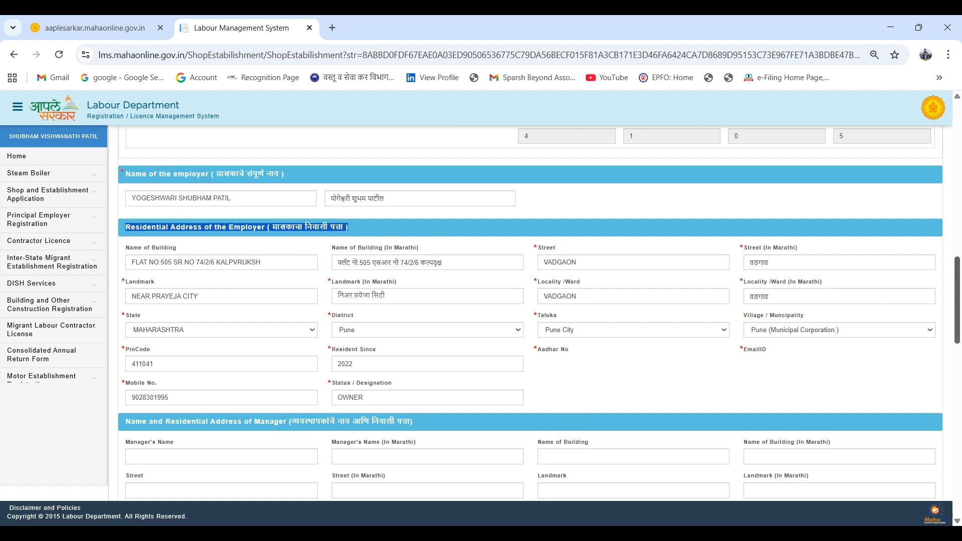
pyautogui.scroll(-3, 530, 312)
# - Leave the establishment category on SHOP and its sub-category on OTHER
pyautogui.scroll(-2, 281, 241)
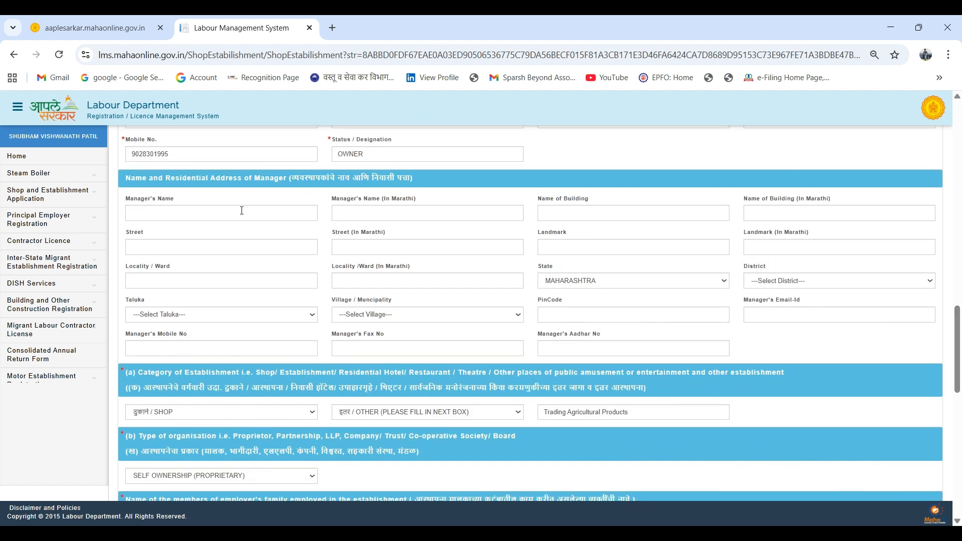
pyautogui.tripleClick(216, 185)
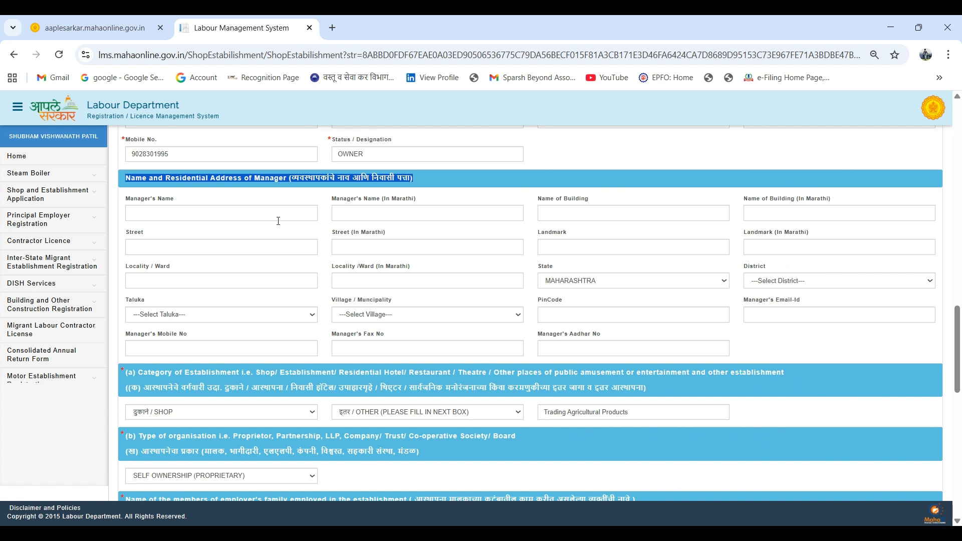
pyautogui.moveTo(958, 351); pyautogui.dragTo(958, 363)
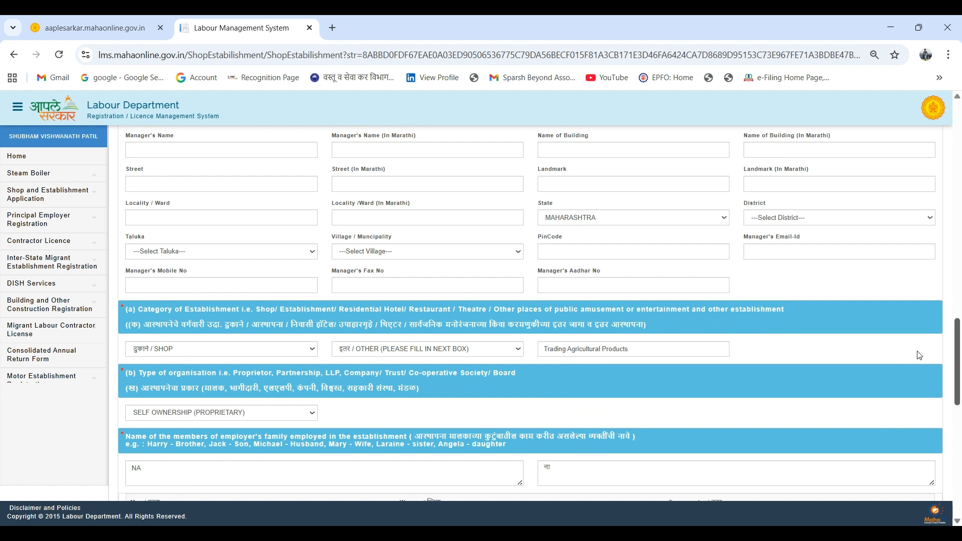
pyautogui.click(232, 346)
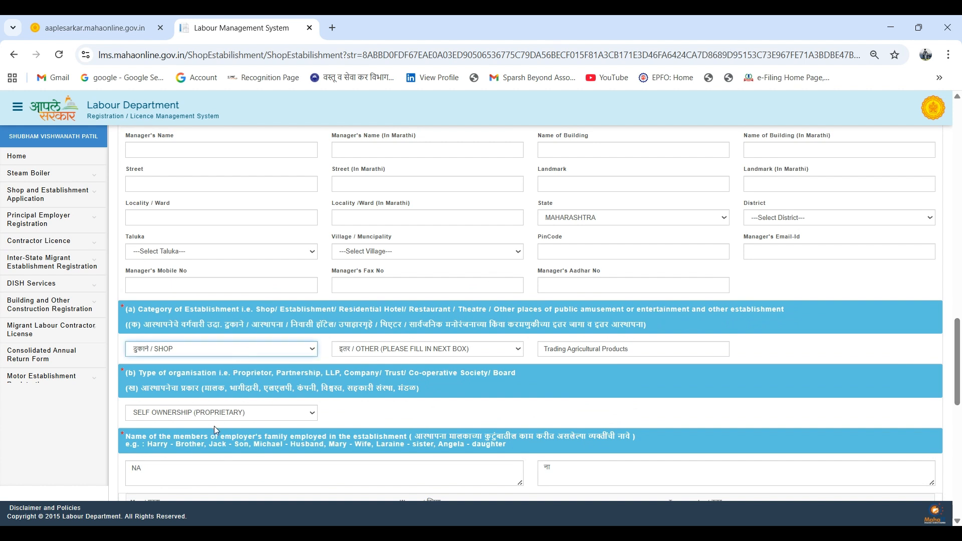
pyautogui.click(365, 353)
pyautogui.press('Up')
pyautogui.press('Up')
pyautogui.press('Up')
pyautogui.press('Up')
pyautogui.press('Up')
pyautogui.press('Up')
pyautogui.press('Up')
pyautogui.press('Up')
pyautogui.press('Up')
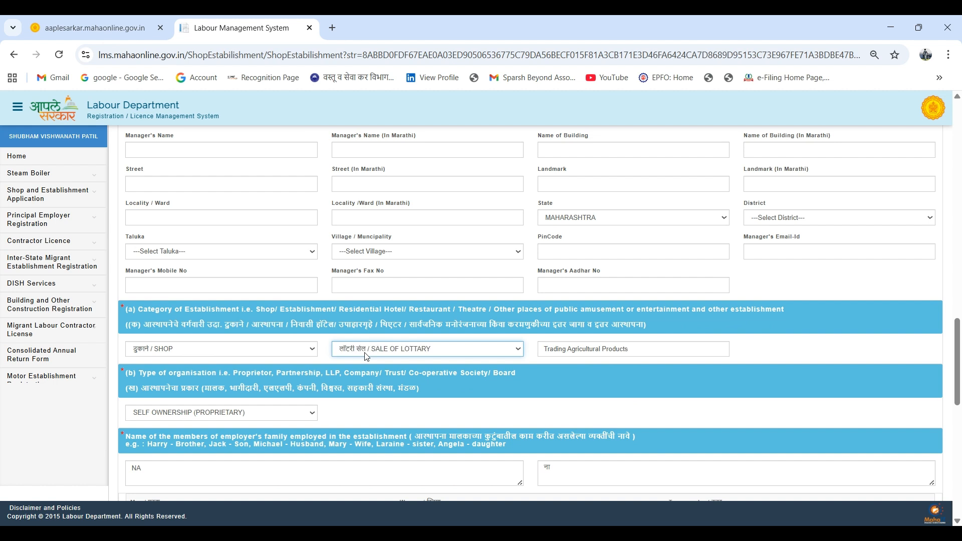
pyautogui.press('Down')
pyautogui.press('Down')
pyautogui.press('Down')
pyautogui.press('Down')
pyautogui.press('Down')
pyautogui.press('Down')
pyautogui.press('Down')
pyautogui.press('Down')
pyautogui.press('Down')
# - Insert 'Foods and ' before 'Products' in the category description
pyautogui.doubleClick(695, 351)
pyautogui.click(714, 356)
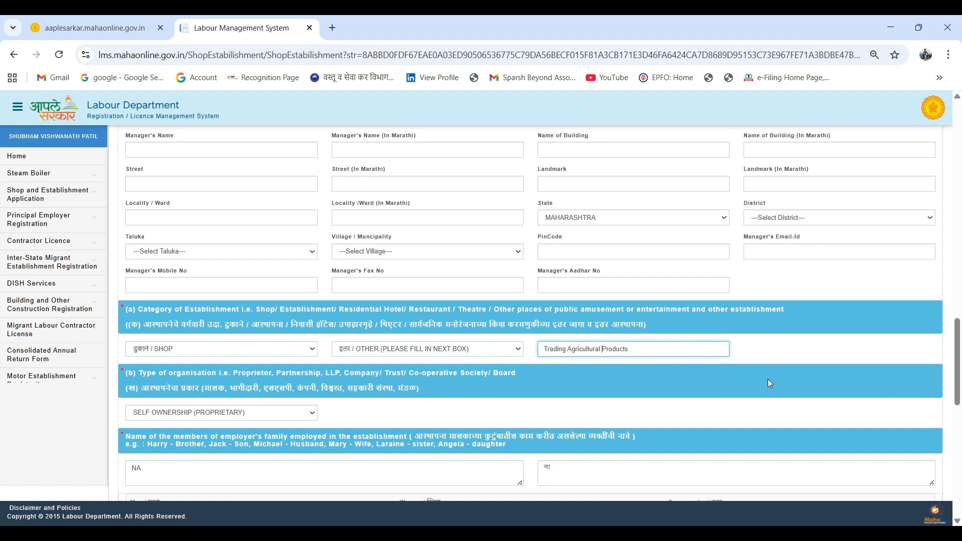
pyautogui.write('Foods and')
pyautogui.scroll(-1, 531, 313)
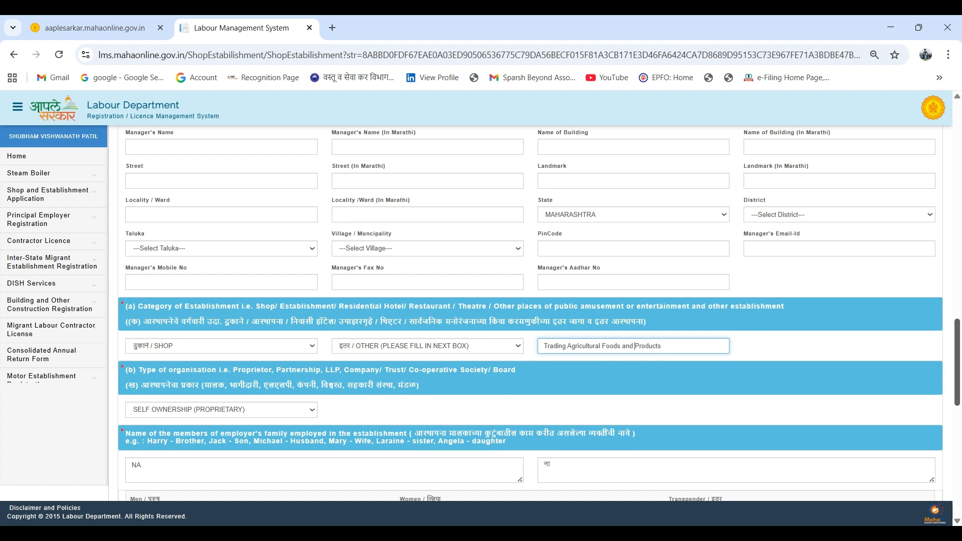
pyautogui.scroll(-2, 215, 341)
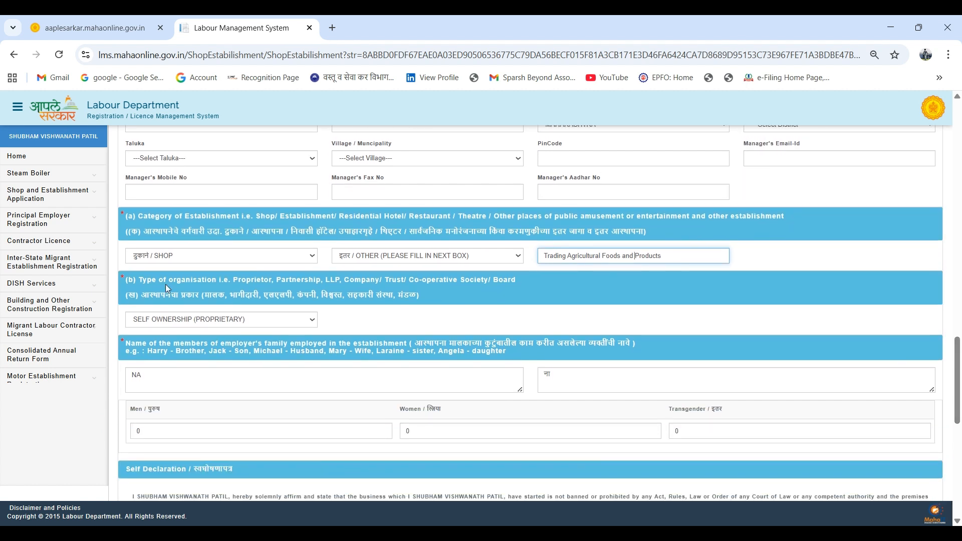
pyautogui.click(168, 288)
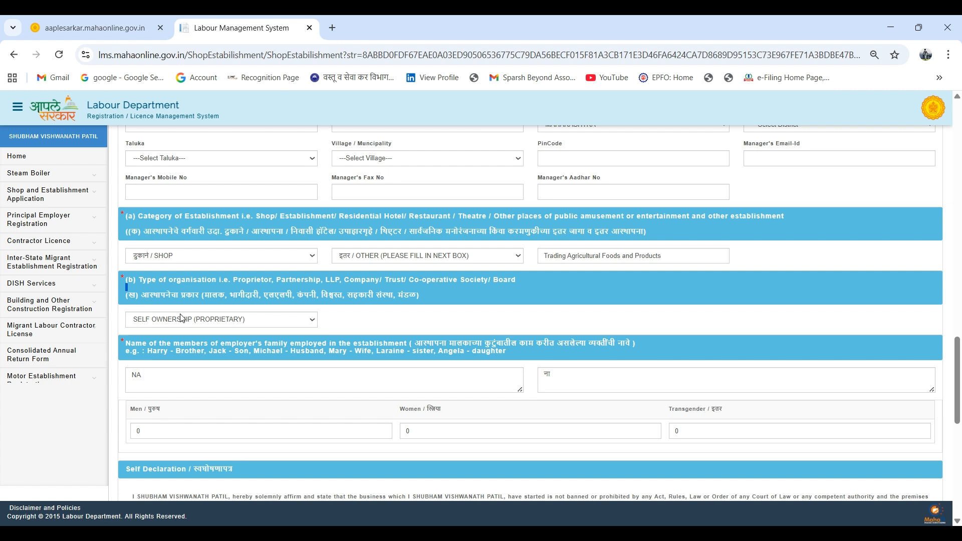
pyautogui.tripleClick(151, 279)
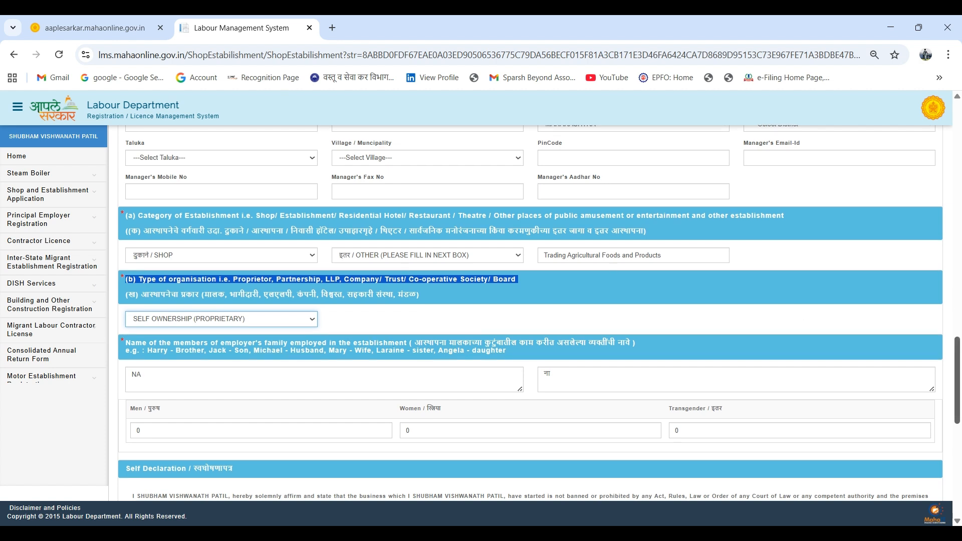
pyautogui.scroll(-3, 532, 301)
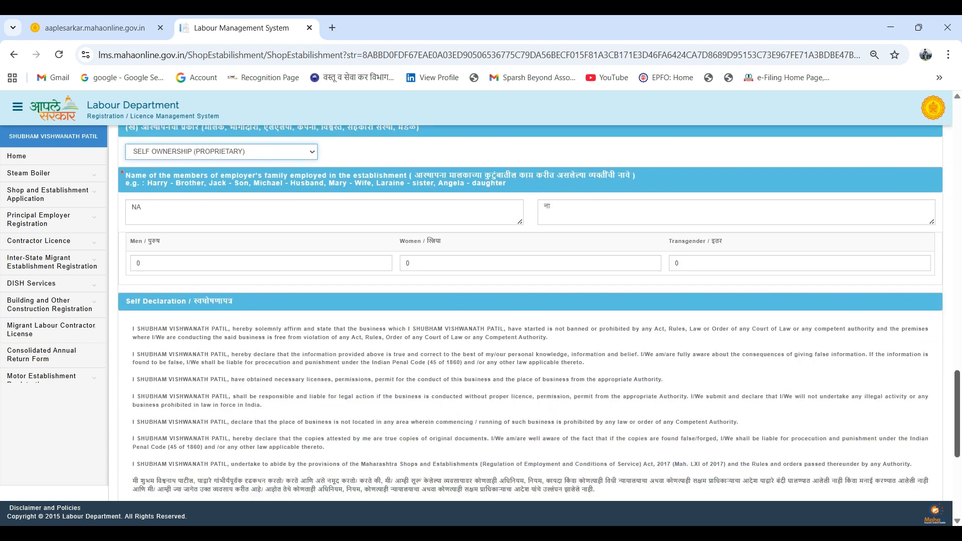
# - Try saving the registration details, then dismiss the warning about the invalid establishment e-mail
pyautogui.tripleClick(224, 176)
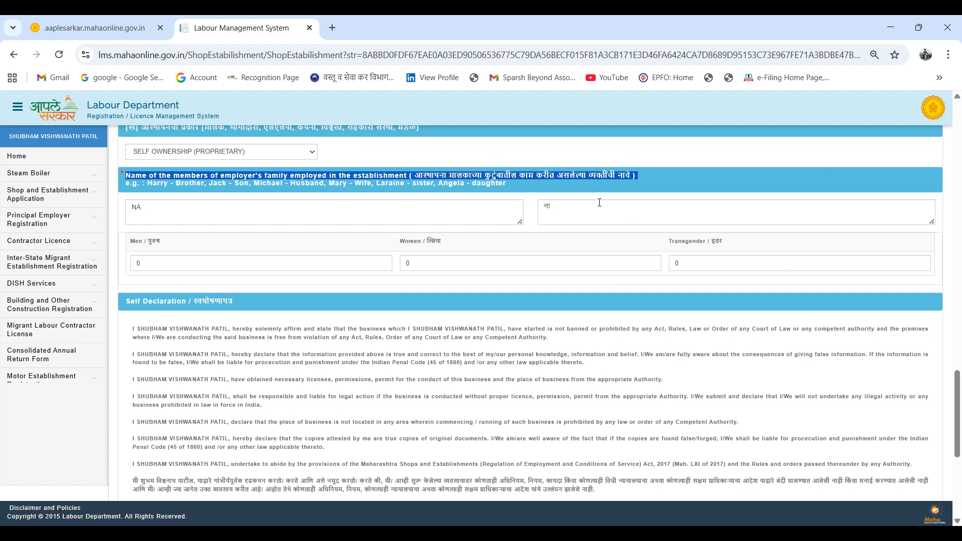
pyautogui.scroll(-6, 485, 366)
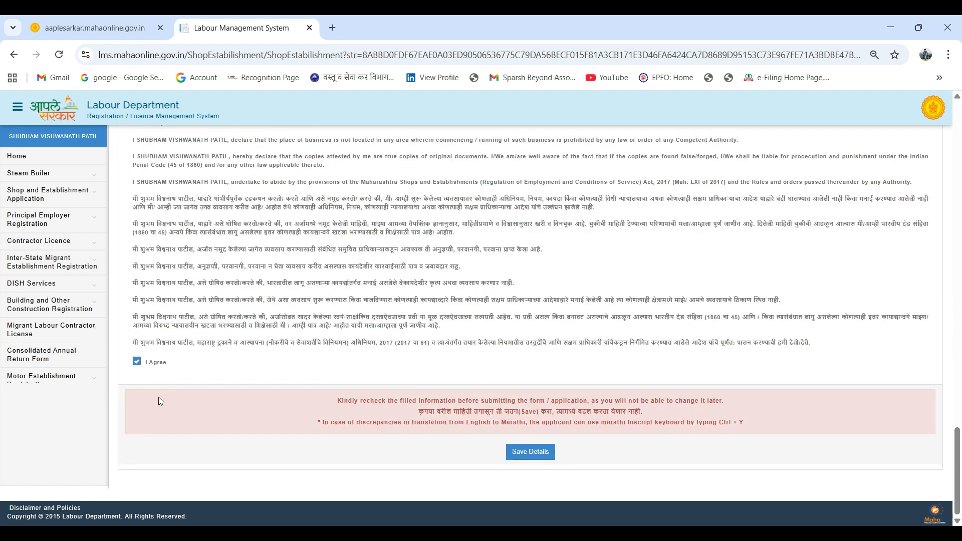
pyautogui.click(544, 453)
pyautogui.click(535, 172)
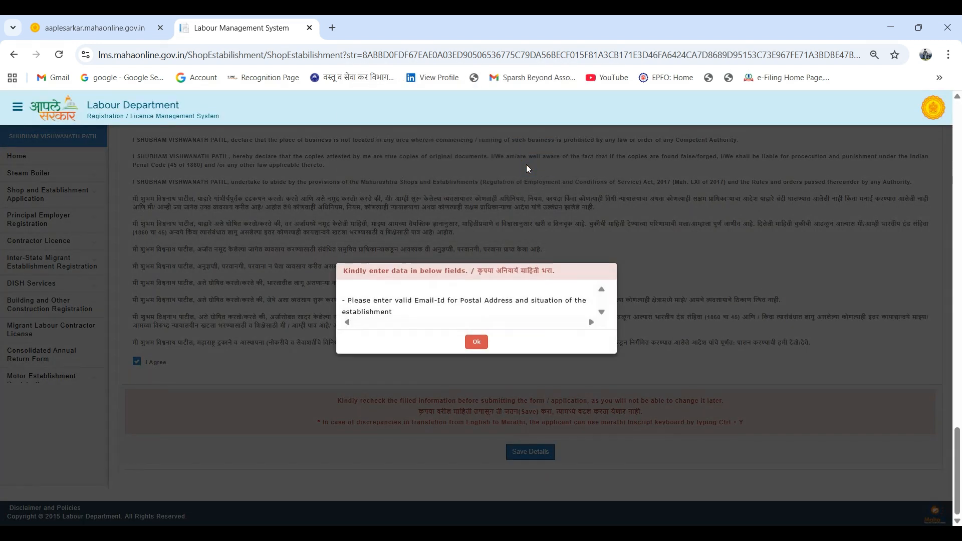
pyautogui.doubleClick(400, 303)
pyautogui.click(476, 342)
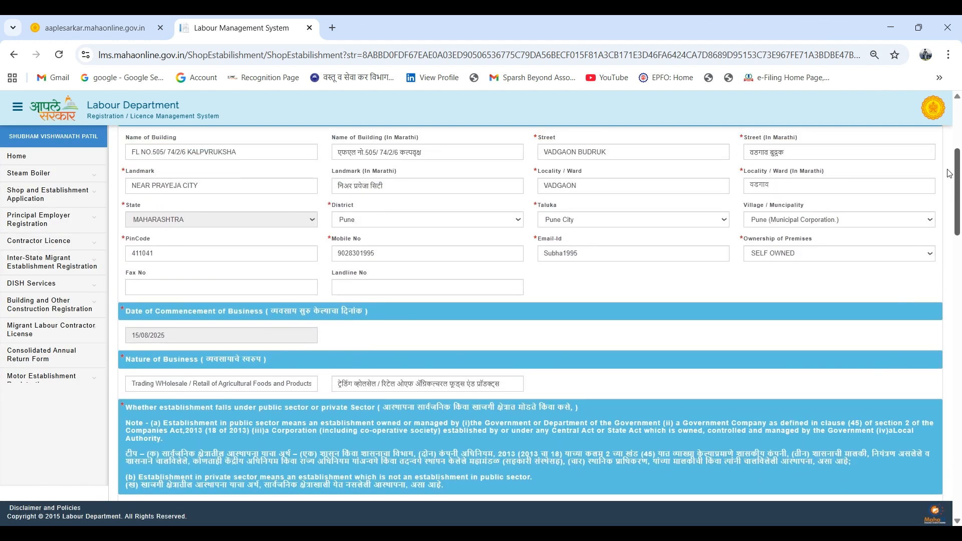
# - Clear and correct the establishment e-mail, then save and confirm the application again
pyautogui.moveTo(638, 257); pyautogui.dragTo(516, 255)
pyautogui.press('BackSpace')
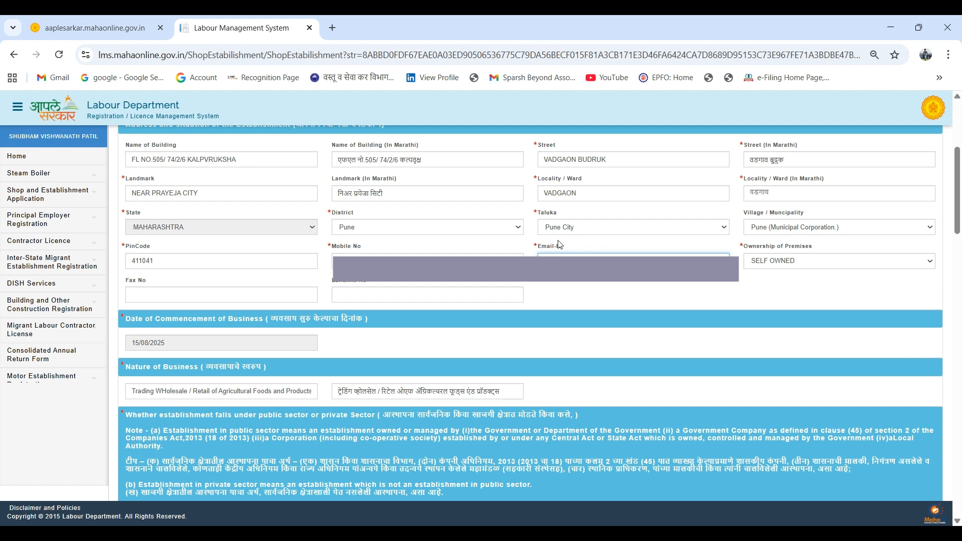
pyautogui.scroll(-20, 650, 282)
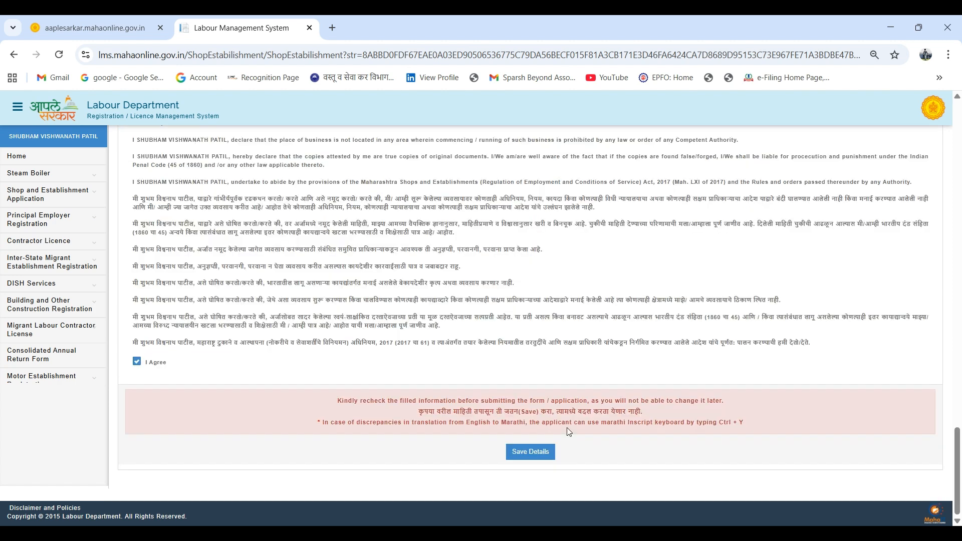
pyautogui.click(549, 452)
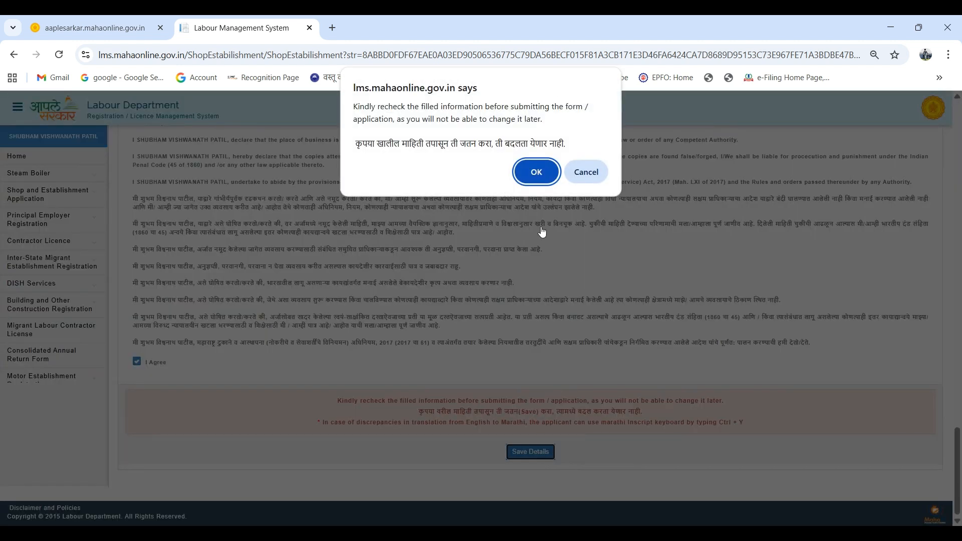
pyautogui.click(537, 172)
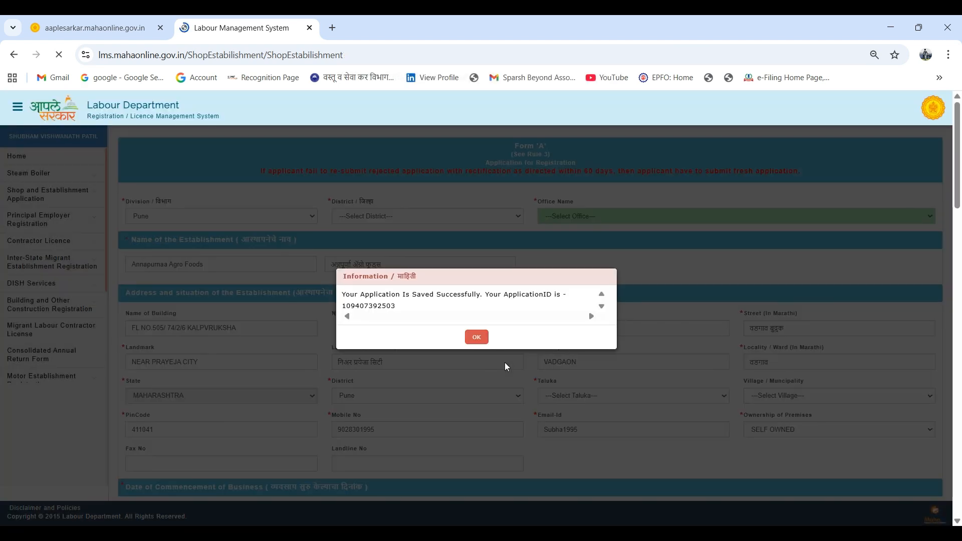
# - Dismiss the saved message and search Department SHOP, service Registration of Shop and Establishment
pyautogui.doubleClick(374, 305)
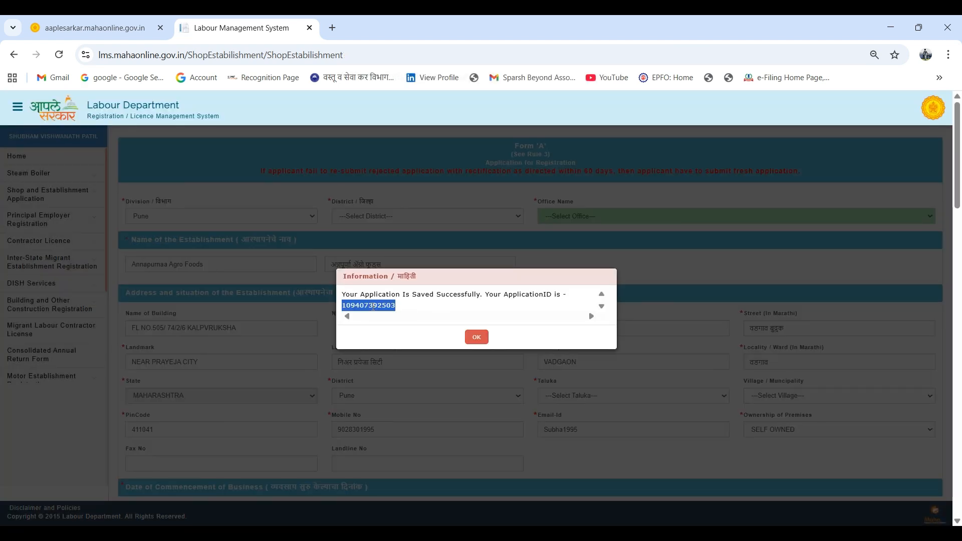
pyautogui.click(474, 339)
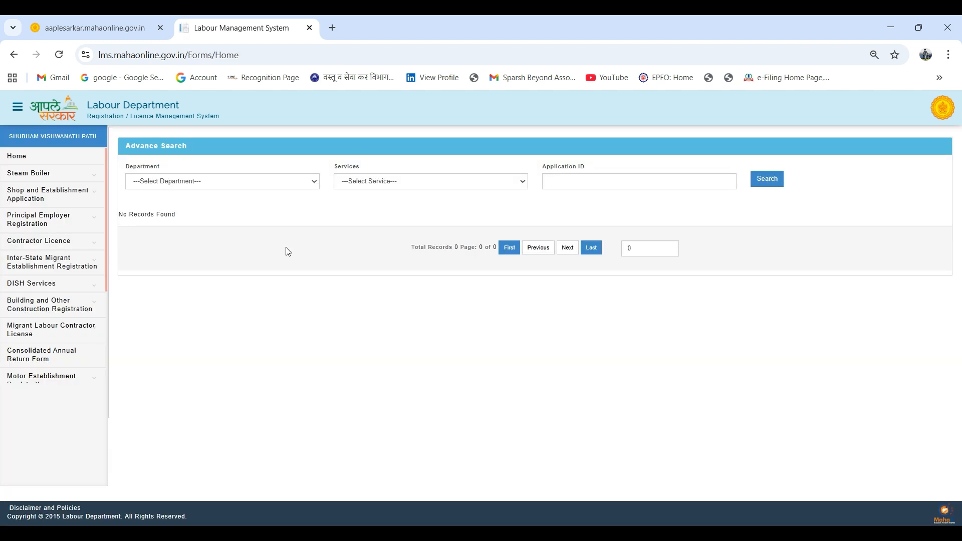
pyautogui.click(227, 179)
pyautogui.press('Down')
pyautogui.click(362, 183)
pyautogui.press('Down')
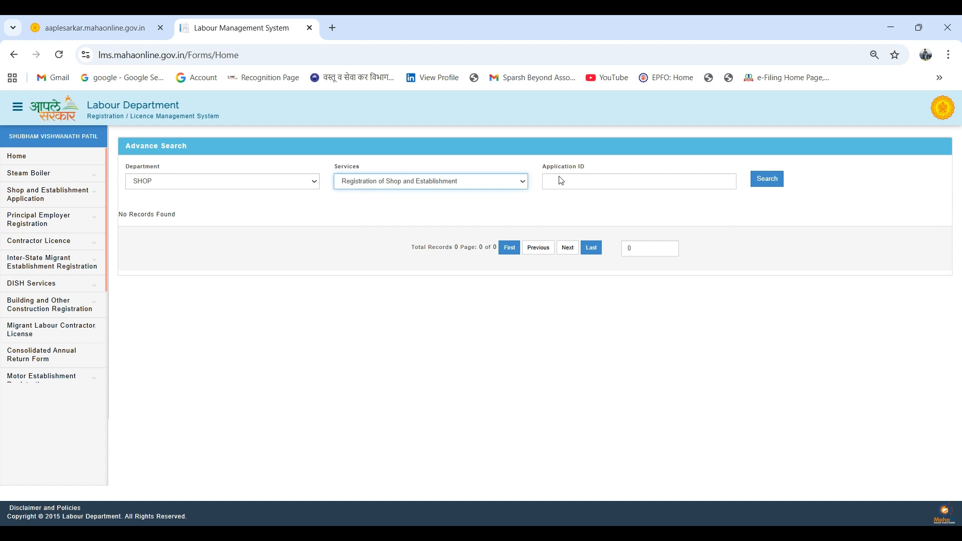
pyautogui.click(776, 181)
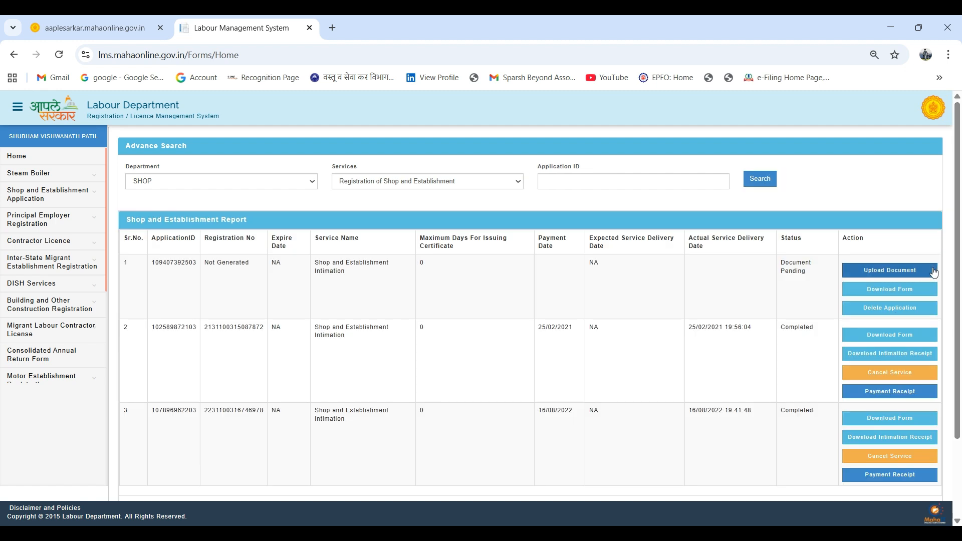
# - Start the document upload and tick the employer's Aadhar card and establishment photo, leaving Other unticked
pyautogui.click(885, 273)
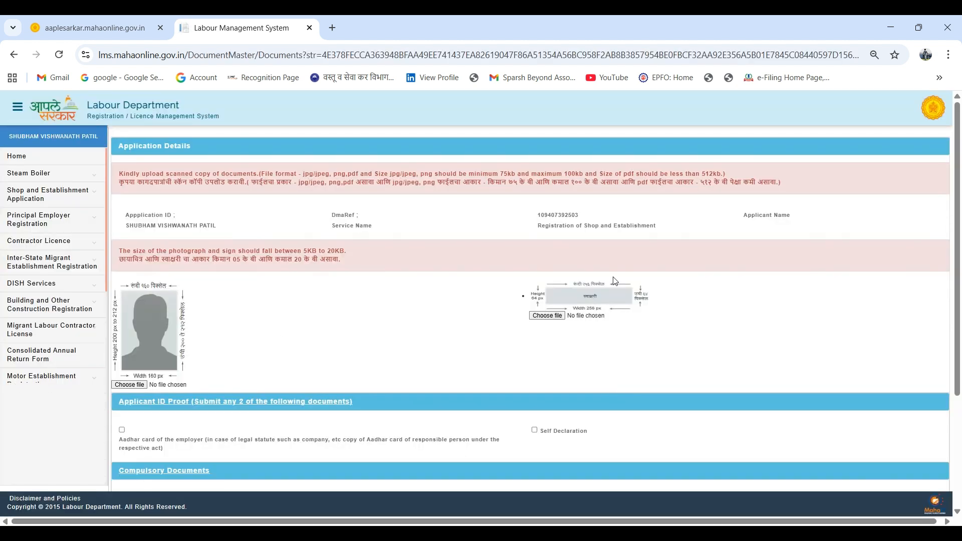
pyautogui.moveTo(958, 294); pyautogui.dragTo(958, 307)
pyautogui.scroll(-3, 928, 293)
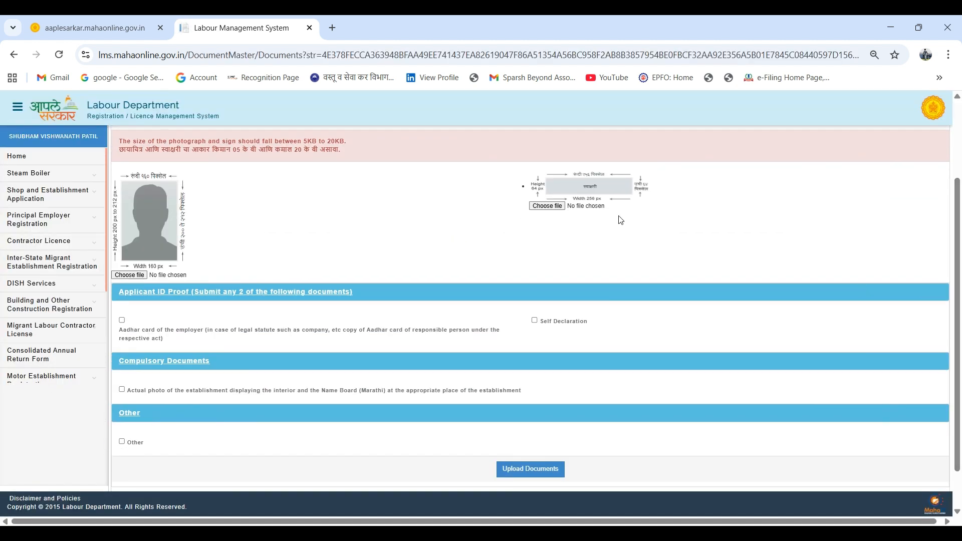
pyautogui.click(122, 320)
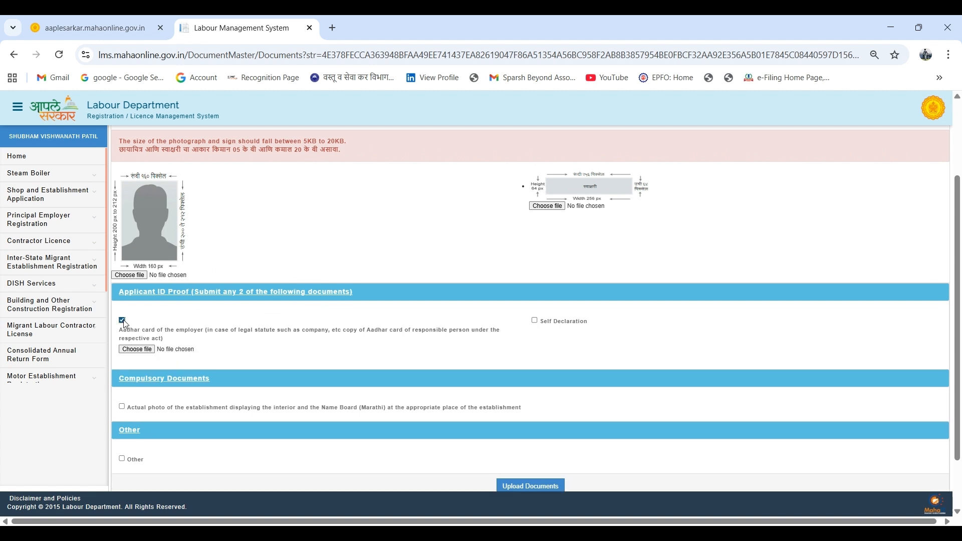
pyautogui.click(123, 408)
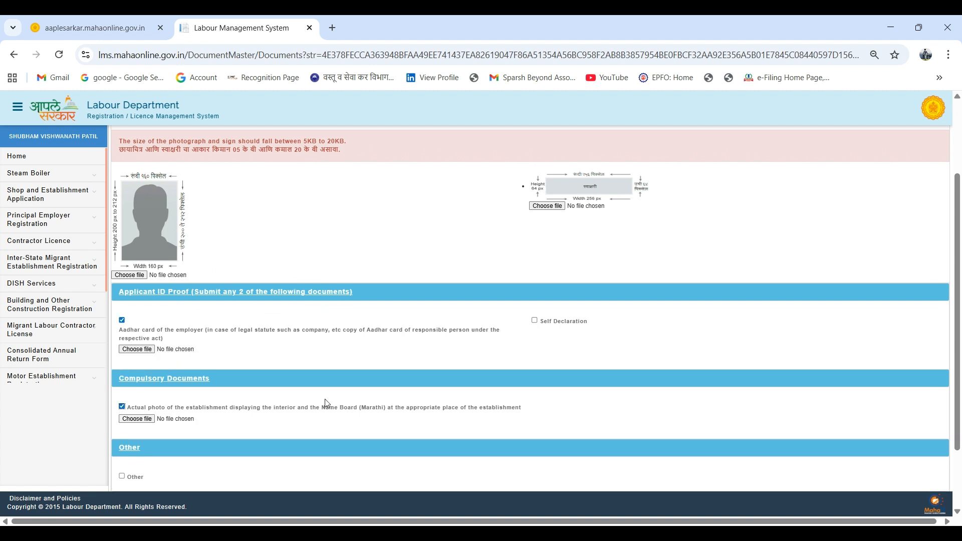
pyautogui.scroll(-3, 897, 375)
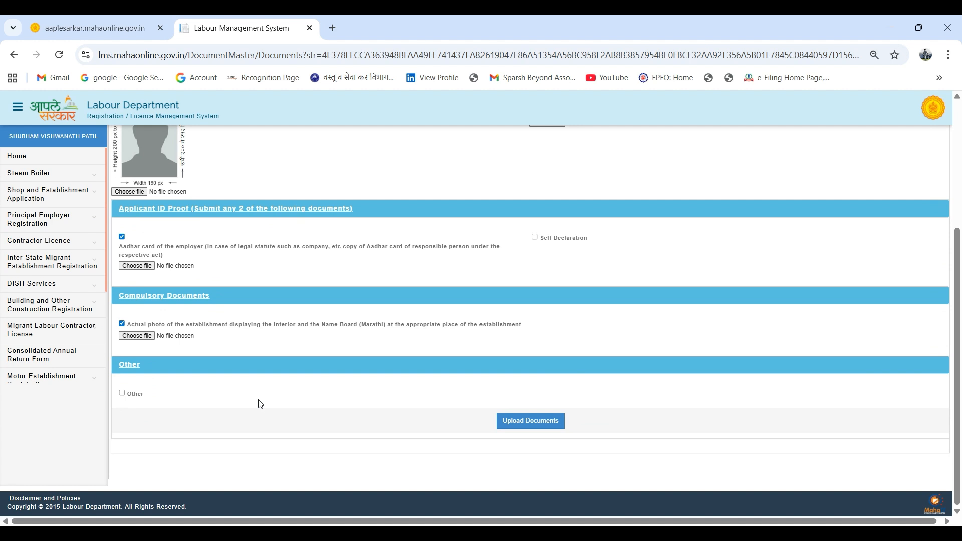
pyautogui.click(123, 394)
pyautogui.click(123, 394)
pyautogui.scroll(4, 394, 308)
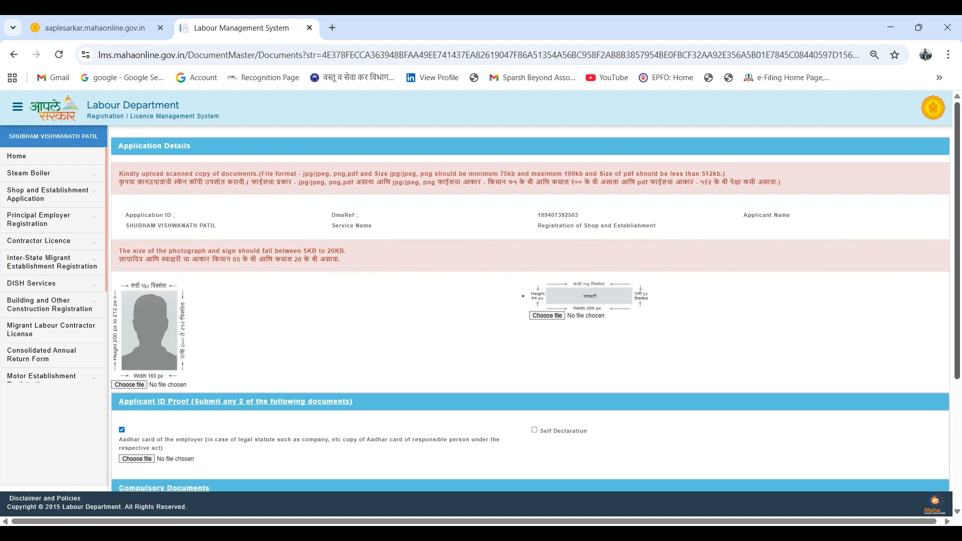
pyautogui.moveTo(957, 245); pyautogui.dragTo(957, 372)
pyautogui.scroll(3, 928, 341)
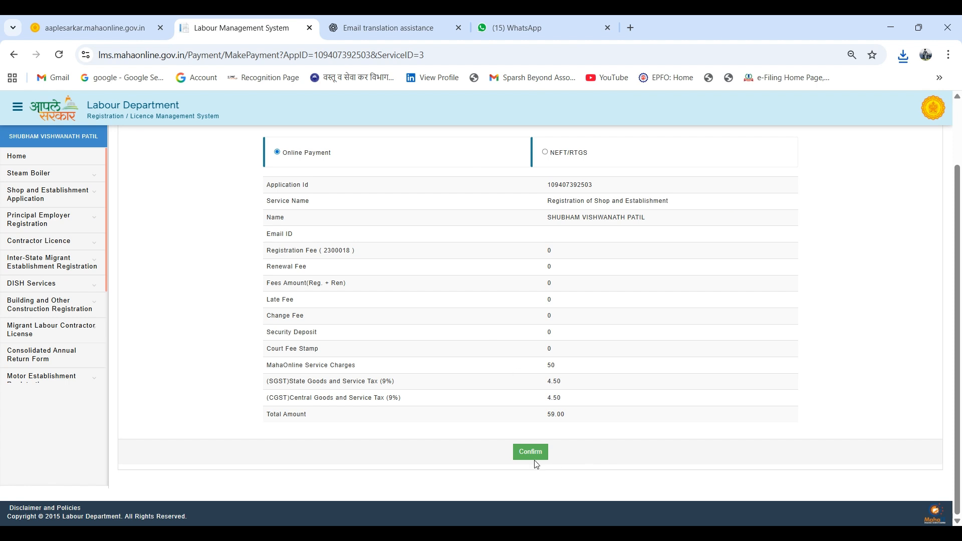
# - Confirm the 59.00 fee and proceed to pay via Pay Gov India under IMPS
pyautogui.click(521, 447)
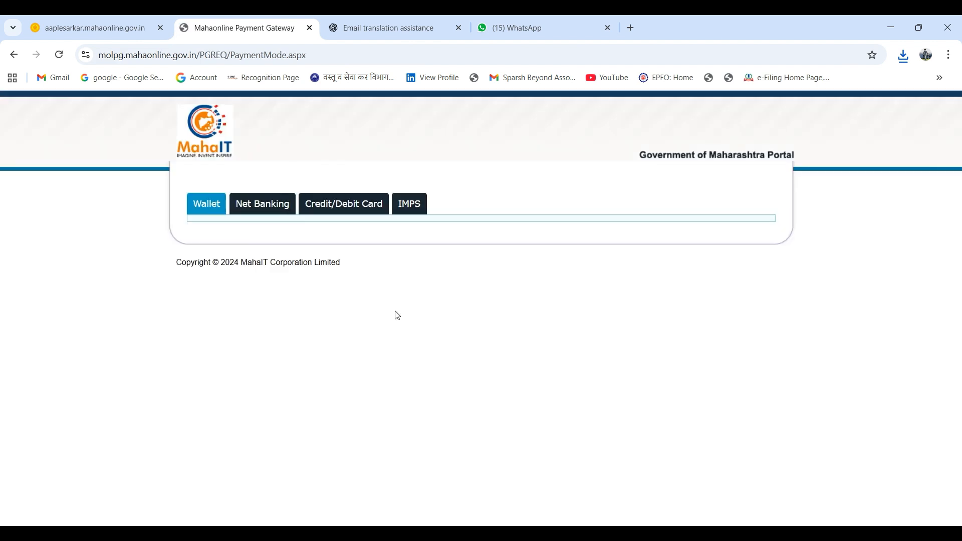
pyautogui.click(414, 208)
pyautogui.click(414, 208)
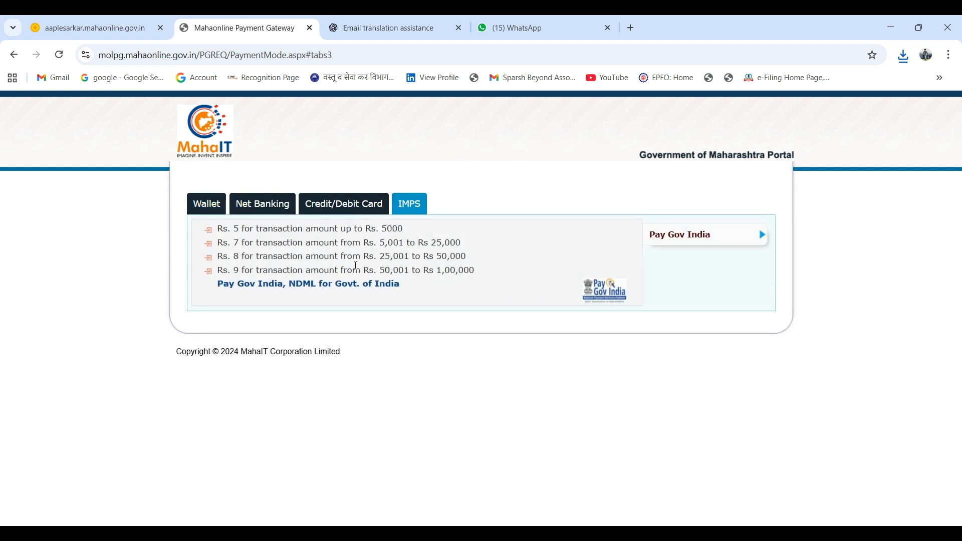
pyautogui.click(663, 234)
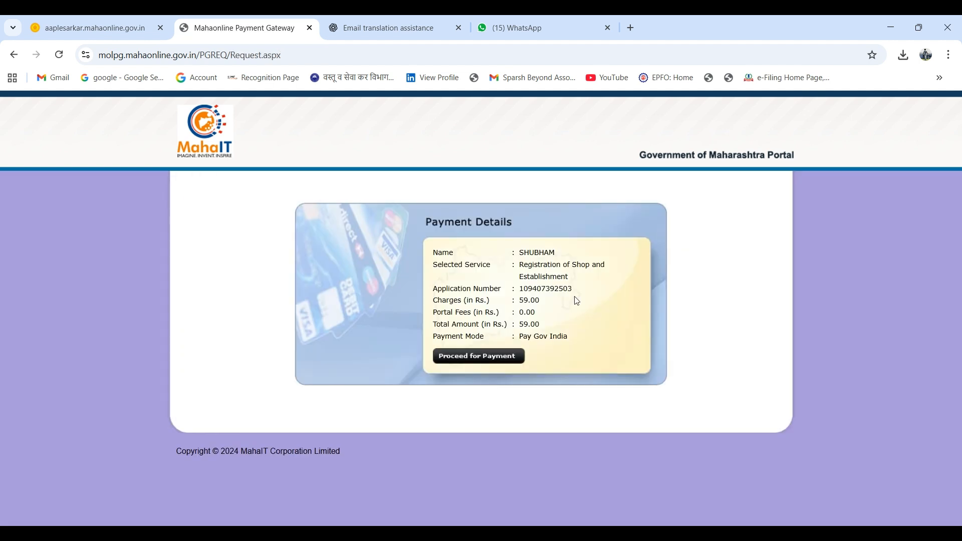
pyautogui.click(499, 355)
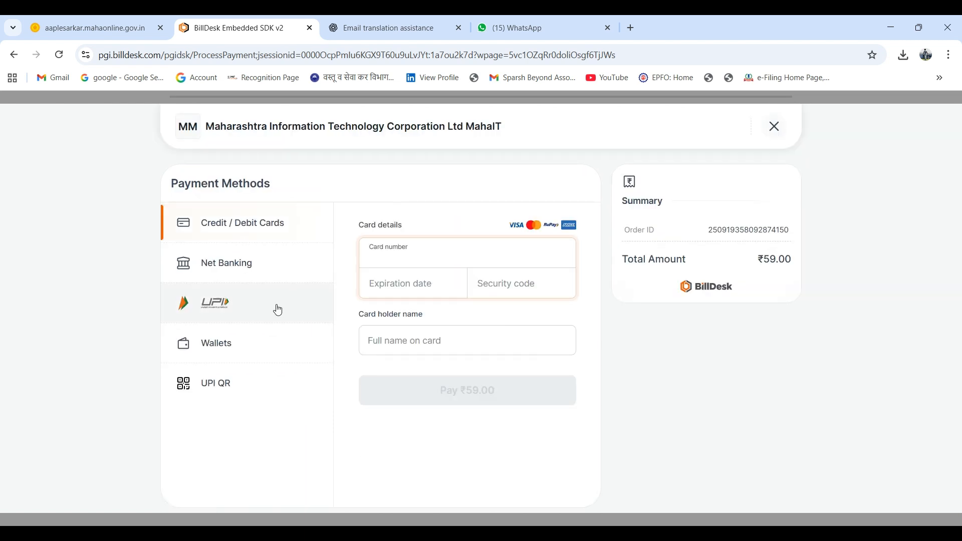
# - Pay the ₹59.00 fee in BillDesk using UPI QR
pyautogui.click(280, 389)
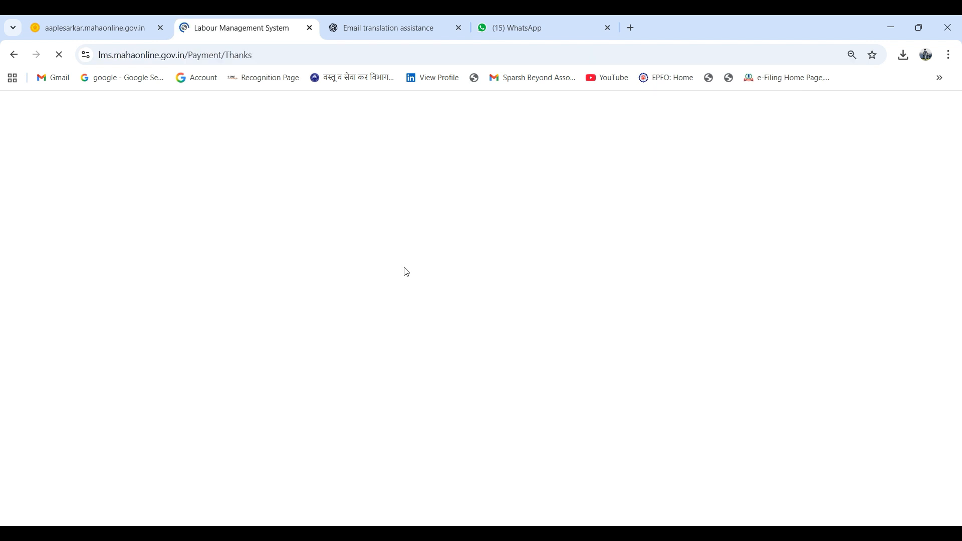
# - Review the successful 59.00 payment receipt with its attached documents and print it
pyautogui.scroll(-4, 937, 316)
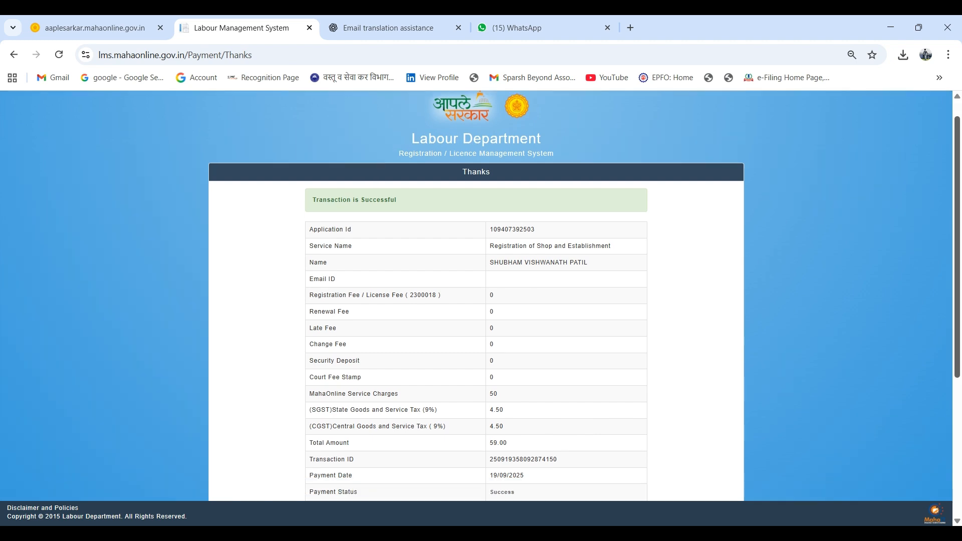
pyautogui.scroll(5, 477, 296)
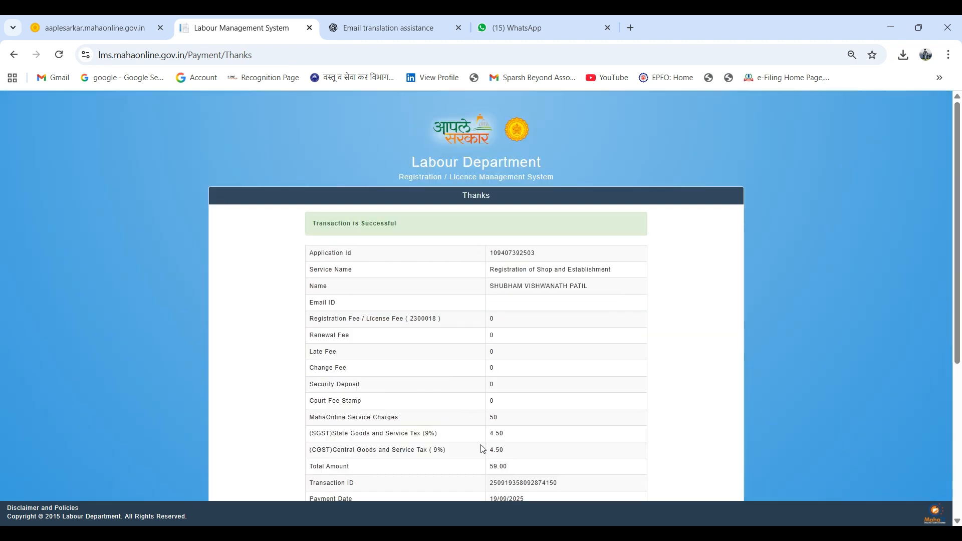
pyautogui.scroll(-5, 476, 295)
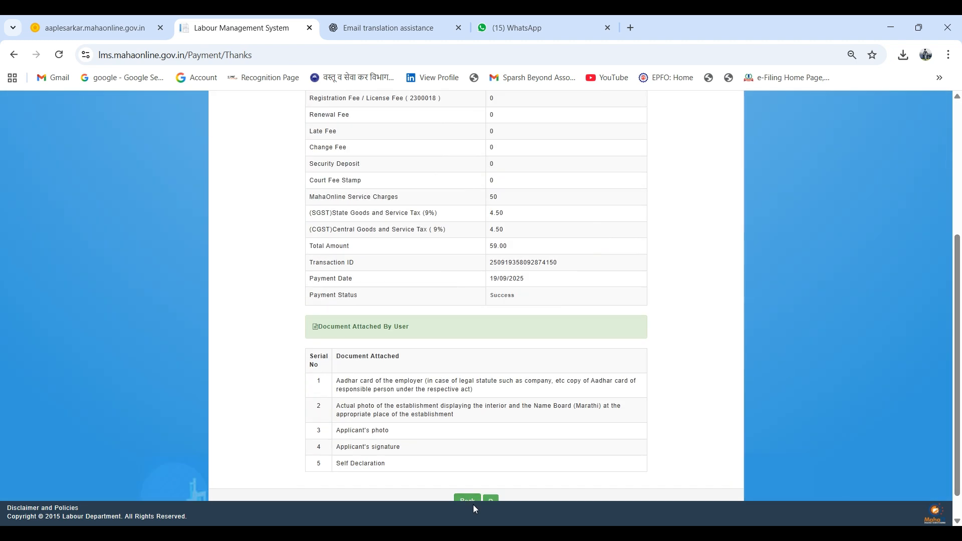
pyautogui.click(491, 500)
pyautogui.scroll(5, 652, 201)
# - Retry proceeding with Shop and Establishment Registration, dismiss two select-a-service warnings, and return to the receipt
pyautogui.click(126, 16)
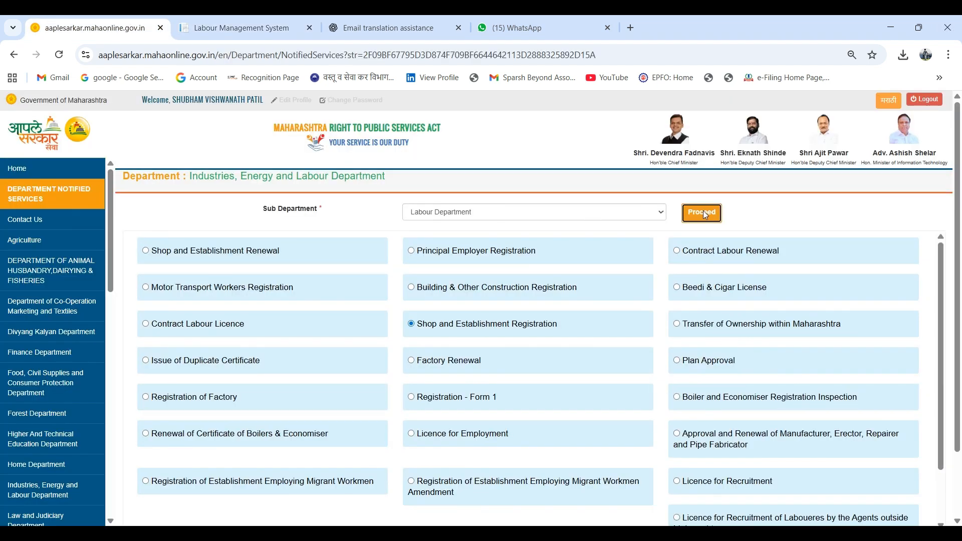
pyautogui.click(706, 215)
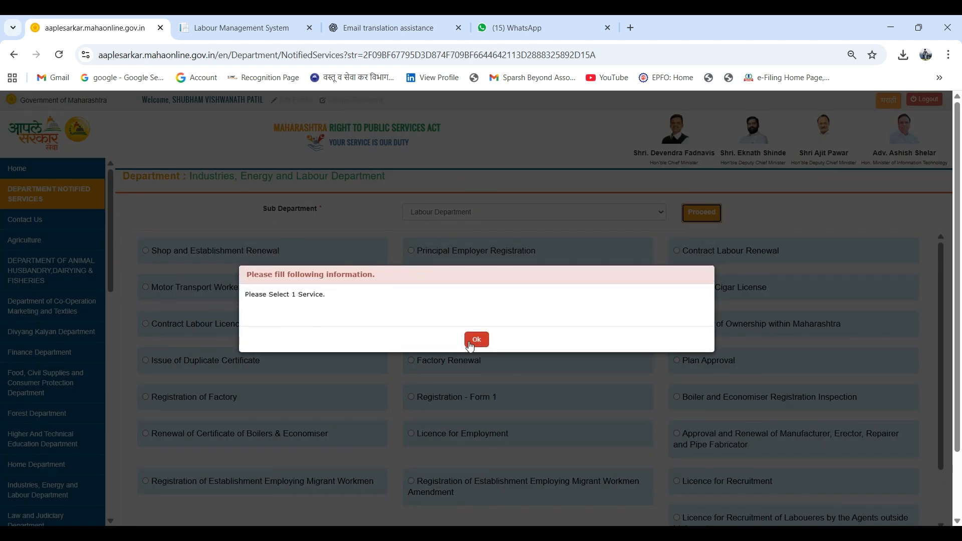
pyautogui.click(477, 337)
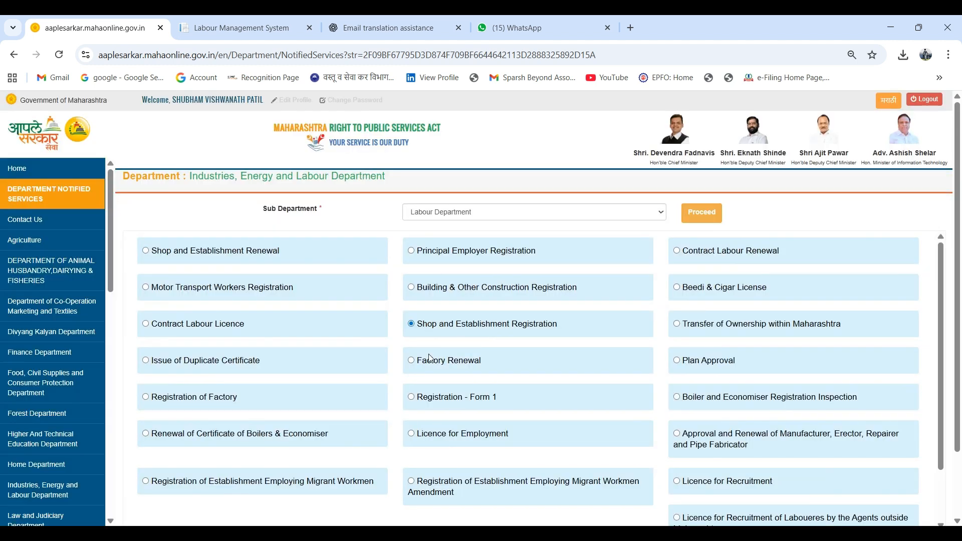
pyautogui.moveTo(428, 358); pyautogui.dragTo(418, 361)
pyautogui.click(412, 324)
pyautogui.click(705, 217)
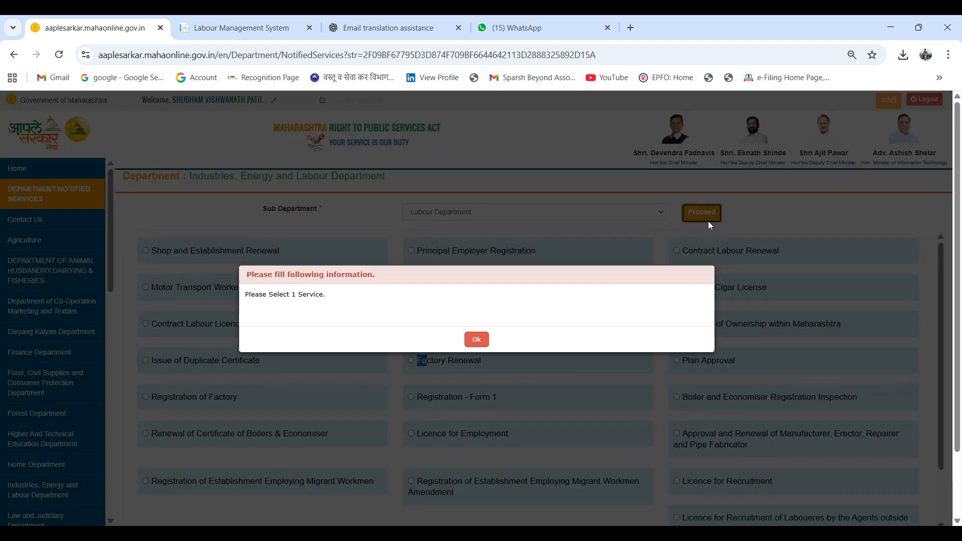
pyautogui.click(477, 339)
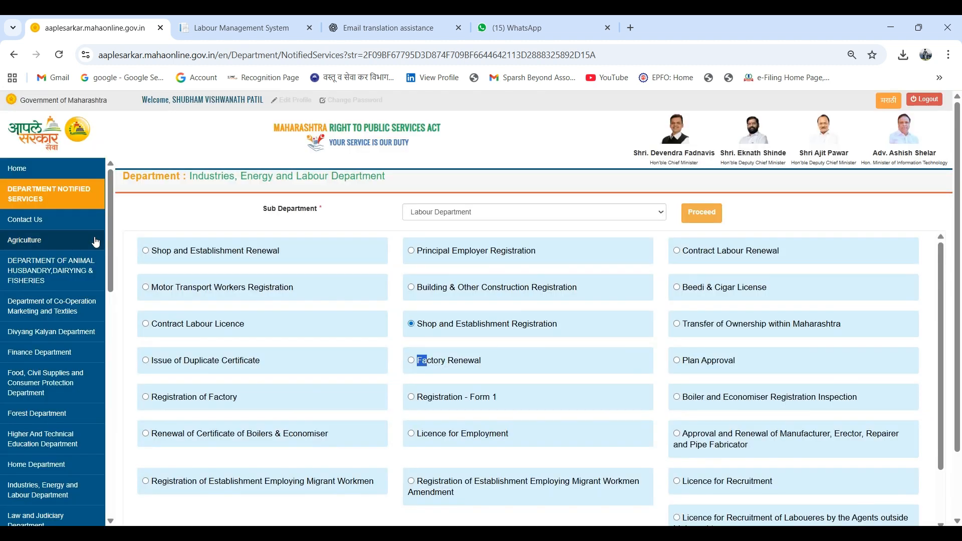
pyautogui.click(51, 200)
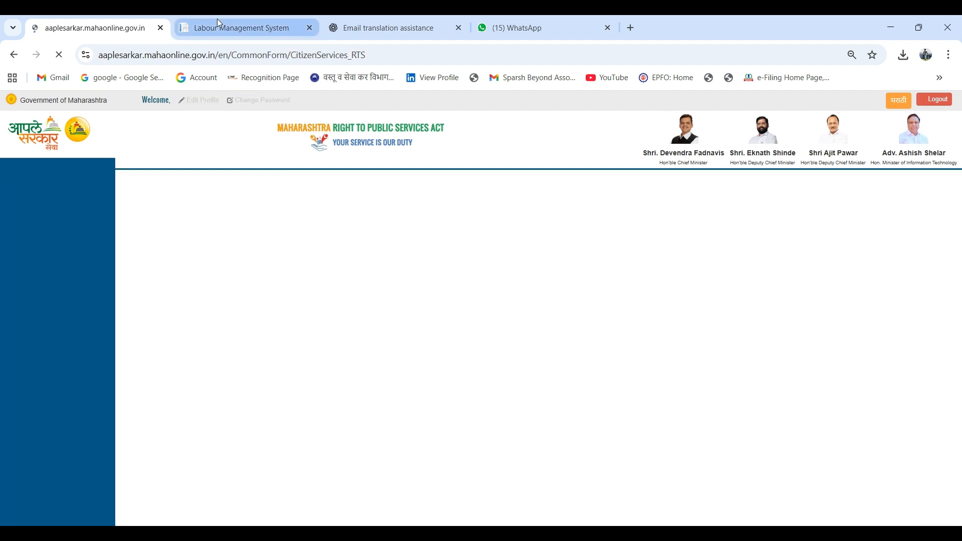
pyautogui.click(217, 25)
# - Search applications for Department SHOP, service Registration of Shop and Establishment
pyautogui.scroll(-5, 425, 139)
pyautogui.click(468, 471)
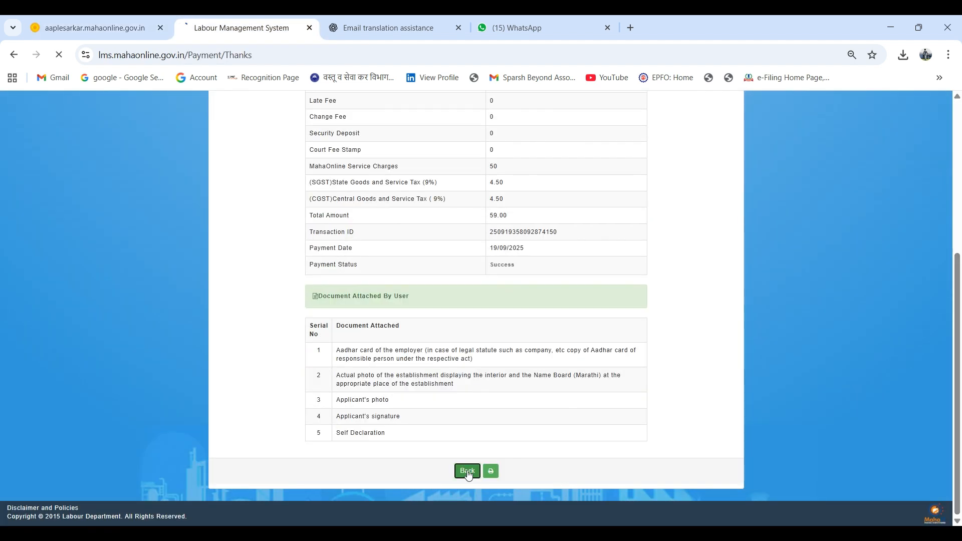
pyautogui.click(258, 179)
pyautogui.press('s')
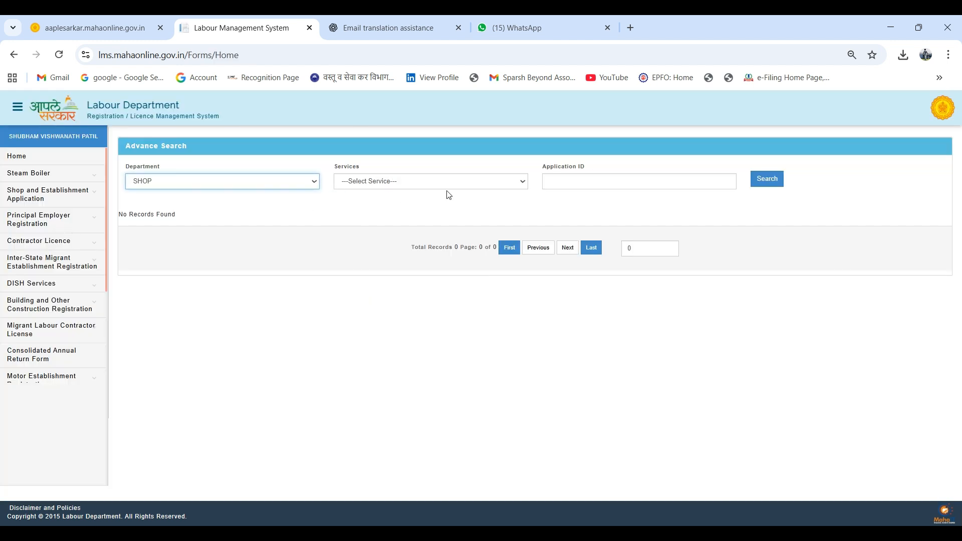
pyautogui.click(425, 181)
pyautogui.press('r')
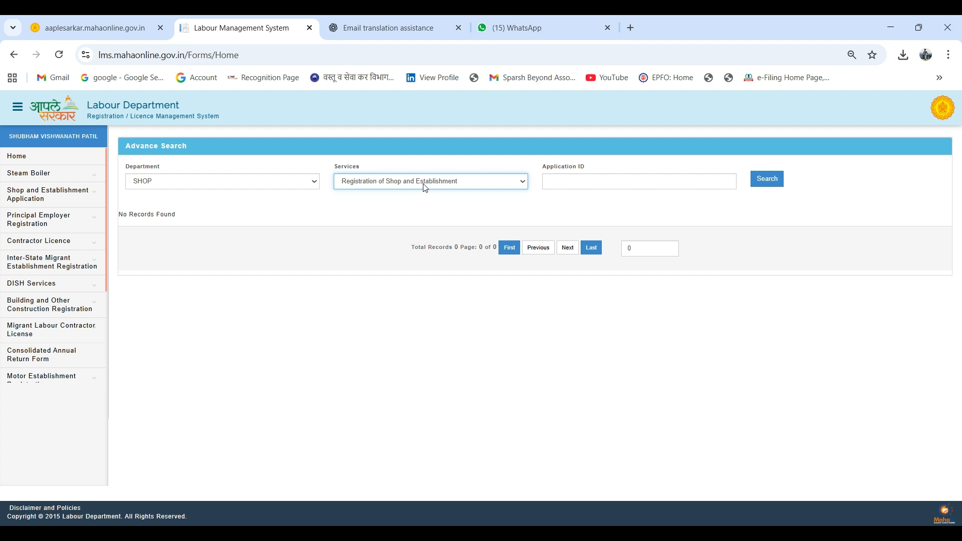
pyautogui.click(761, 186)
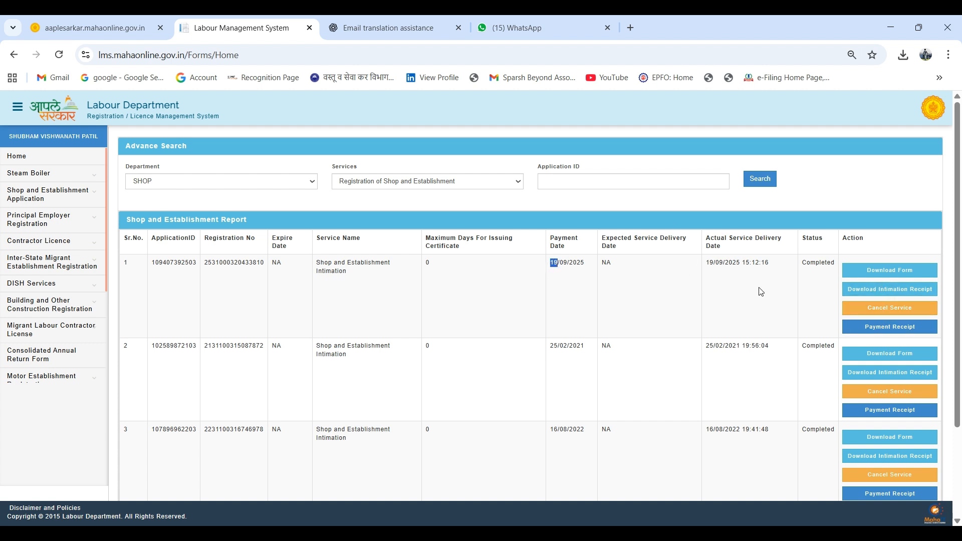
# - Download the completed application's intimation receipt and open the PDF from Downloads
pyautogui.click(912, 290)
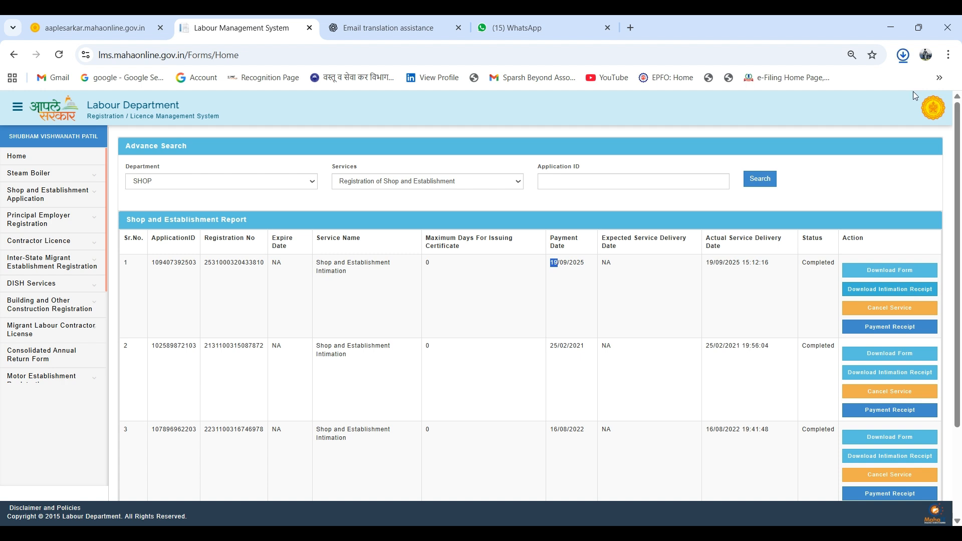
pyautogui.hotkey('ctrl', 'j')
pyautogui.click(381, 183)
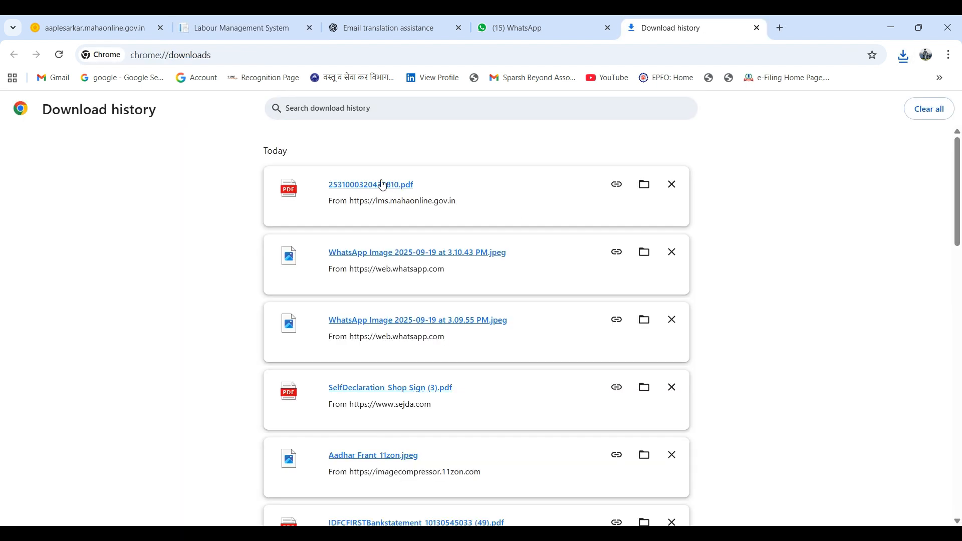